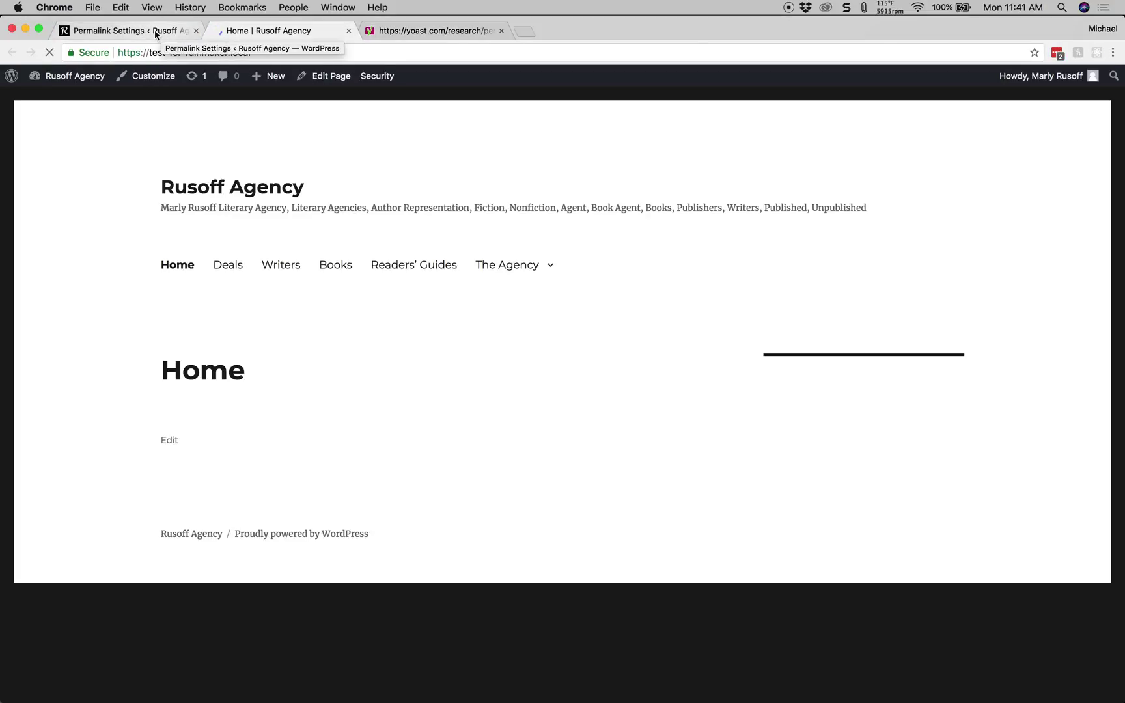
# Review Permalink Settings and highlight the 2018/09/10 date in the Day and name example
pyautogui.click(162, 33)
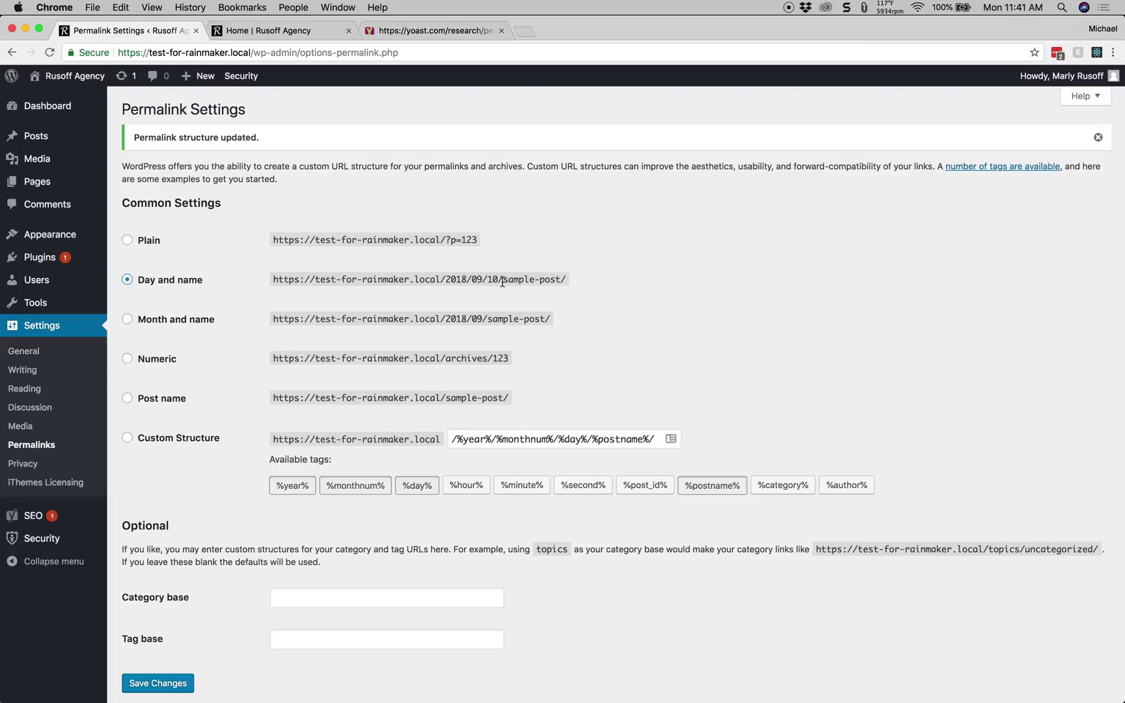
pyautogui.scroll(-3, 197, 521)
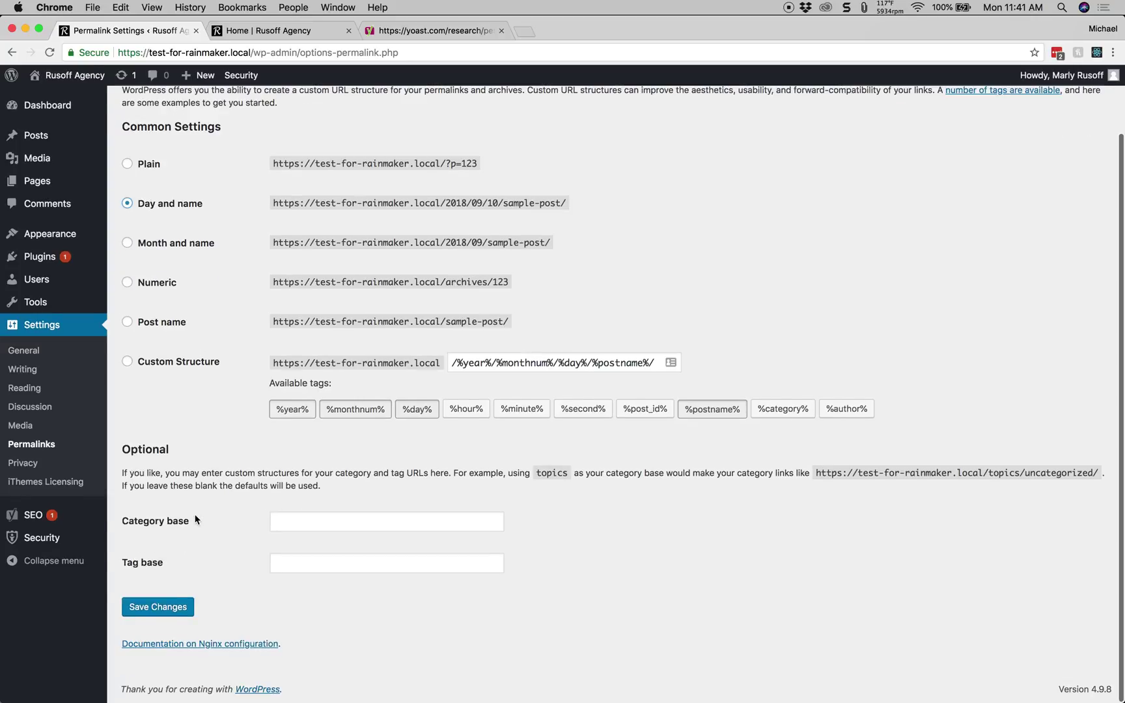
pyautogui.scroll(3, 185, 557)
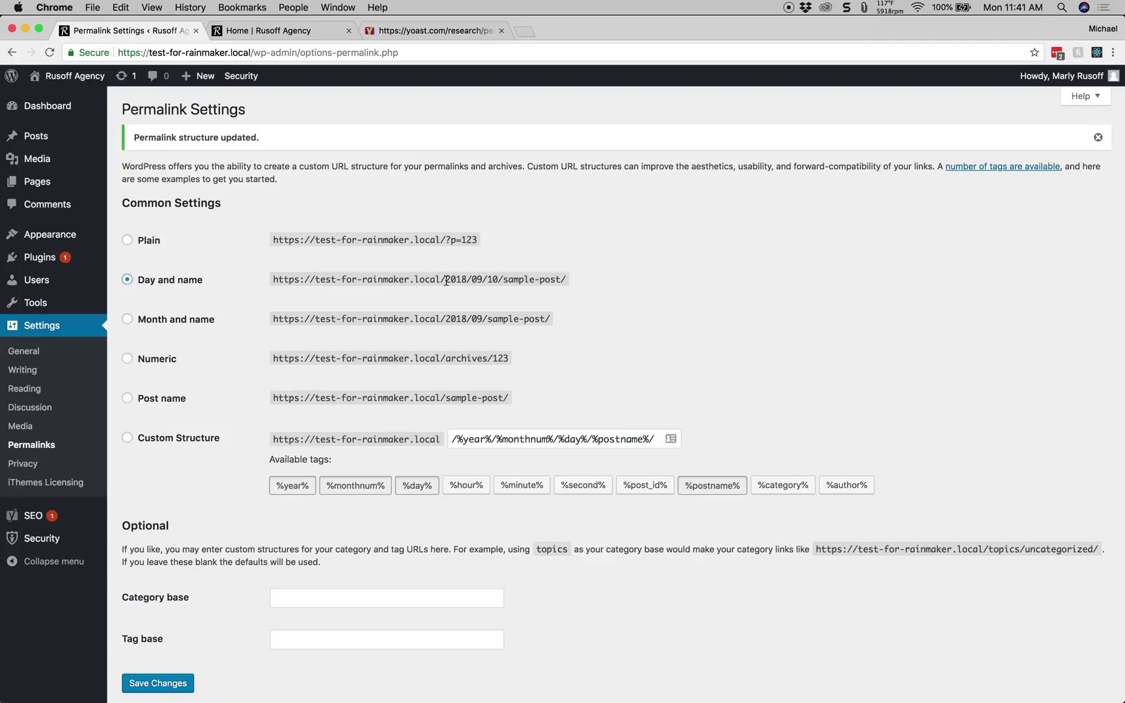
pyautogui.moveTo(446, 281); pyautogui.dragTo(498, 280)
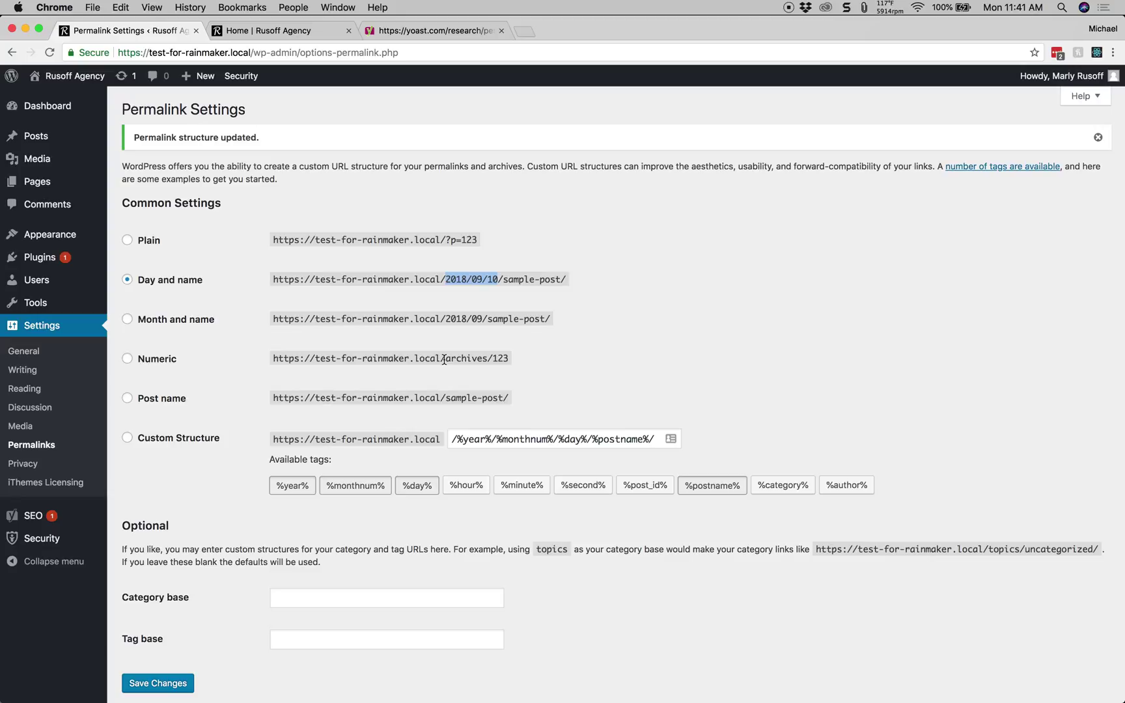
# Open 'Testing for redirect reason' from All Posts and view its live /2018/09/10/ page
pyautogui.click(47, 105)
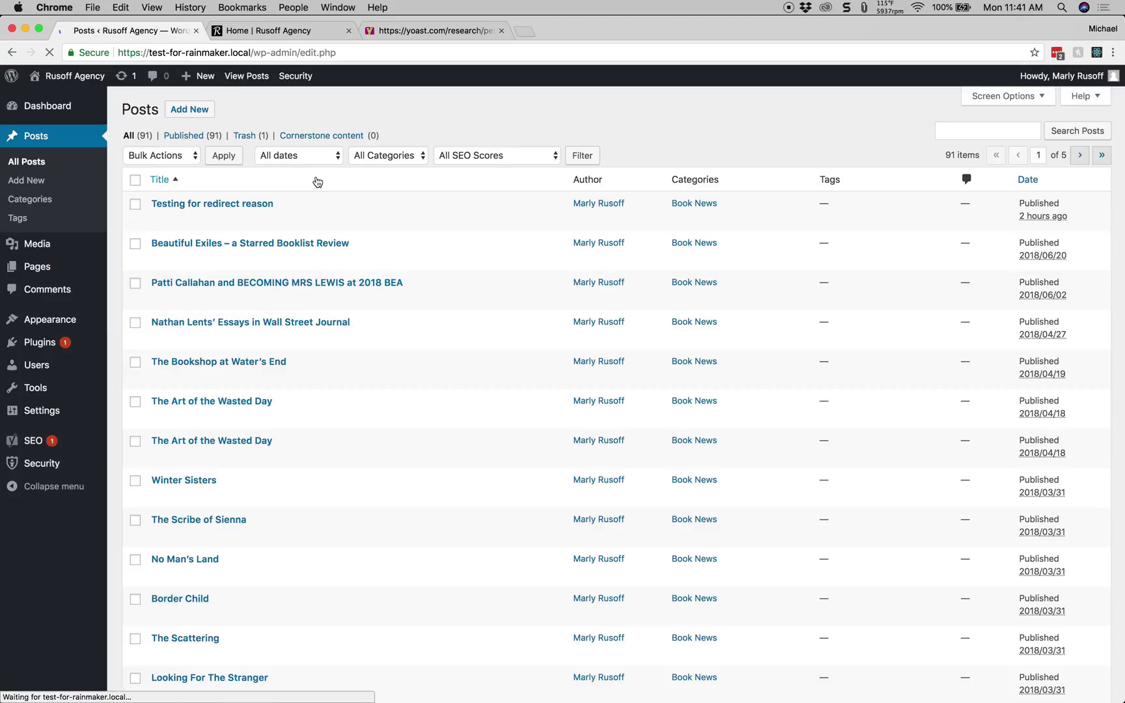
pyautogui.click(247, 207)
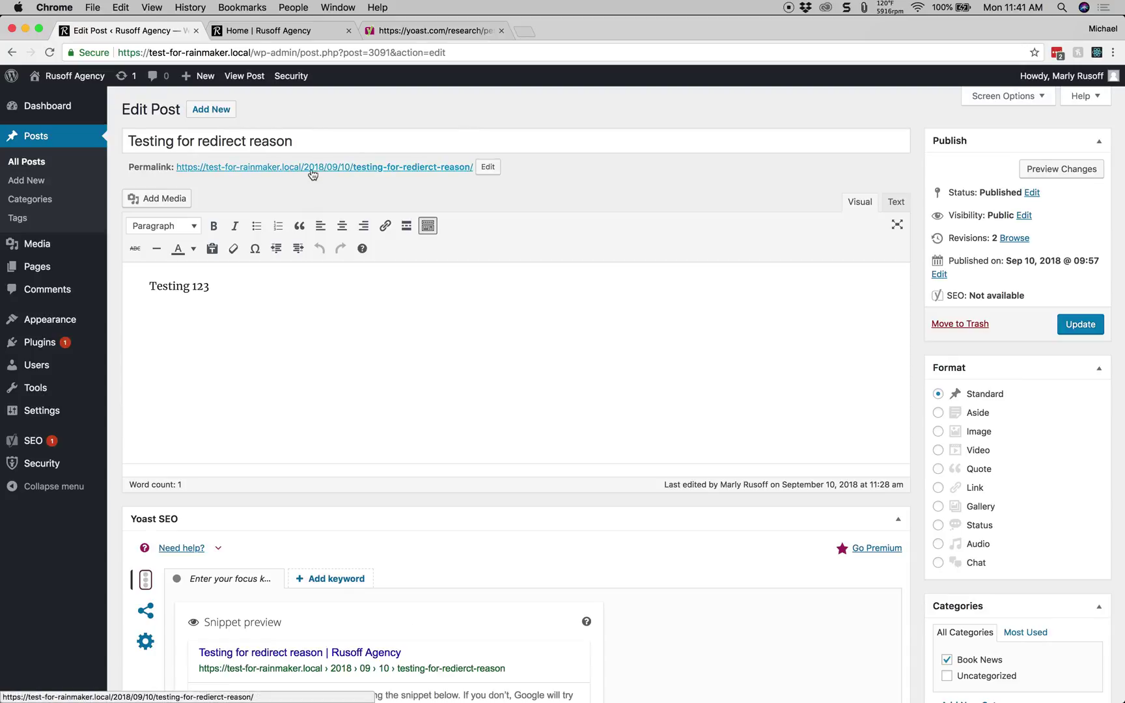
pyautogui.keyDown('super'); pyautogui.click(404, 171); pyautogui.keyUp('super')
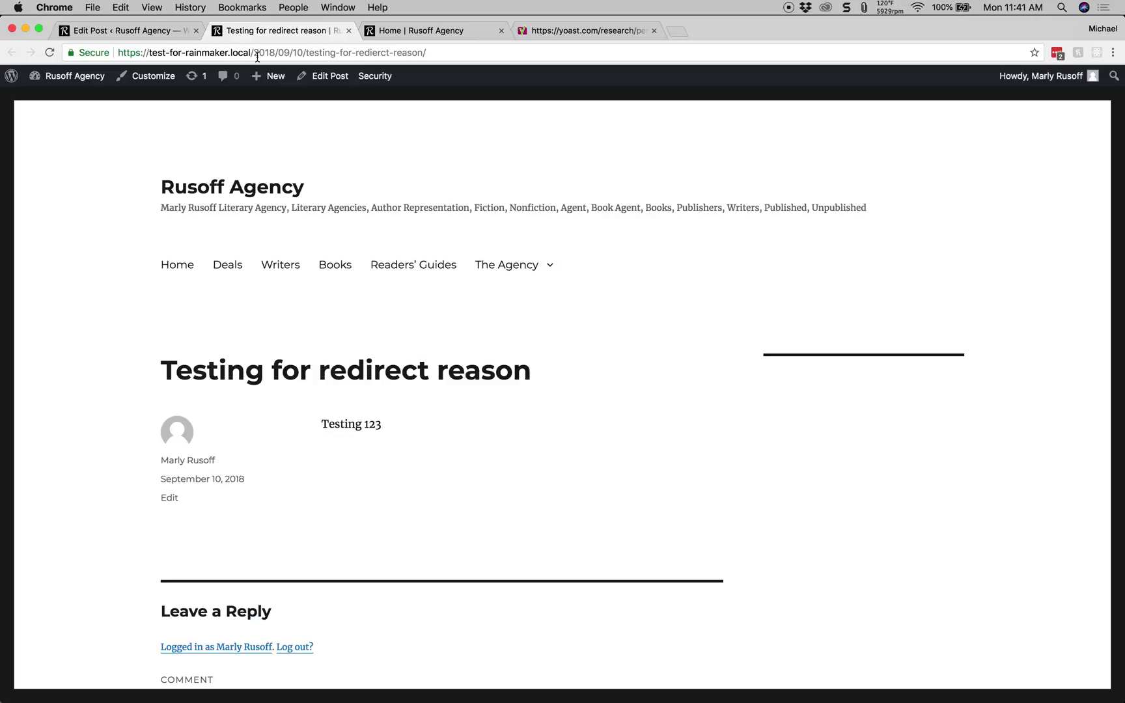
pyautogui.moveTo(253, 52); pyautogui.dragTo(308, 53)
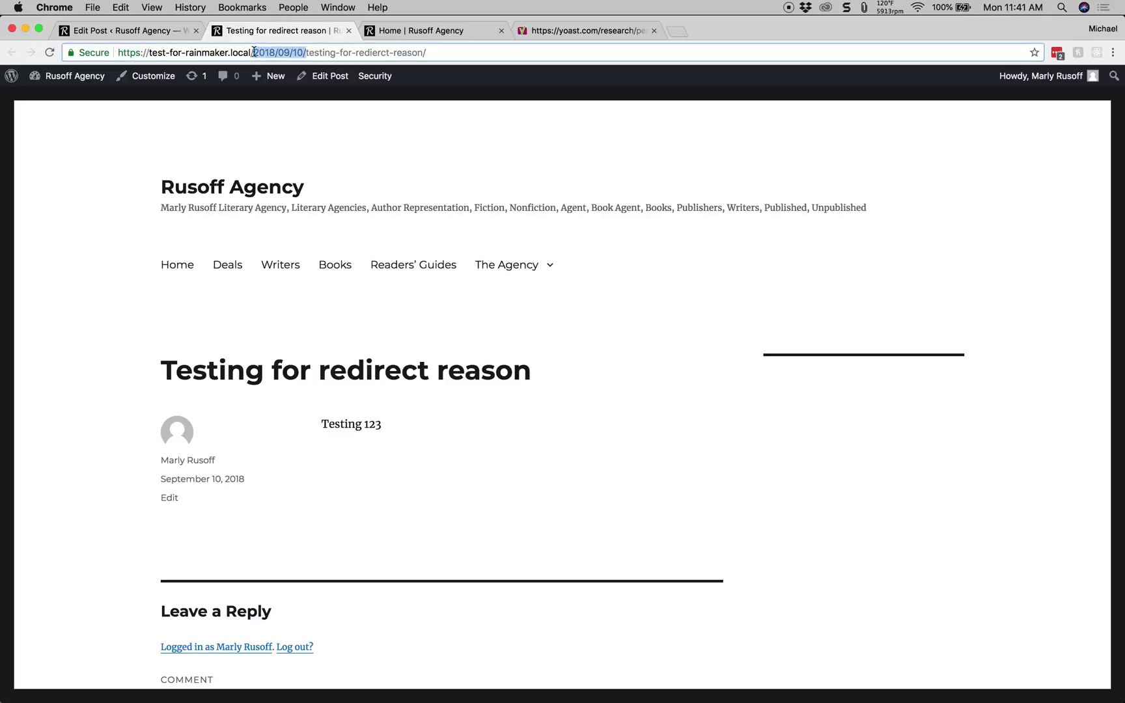
# Switch the permalink structure to Post name and save the change
pyautogui.click(120, 31)
pyautogui.moveTo(57, 424)
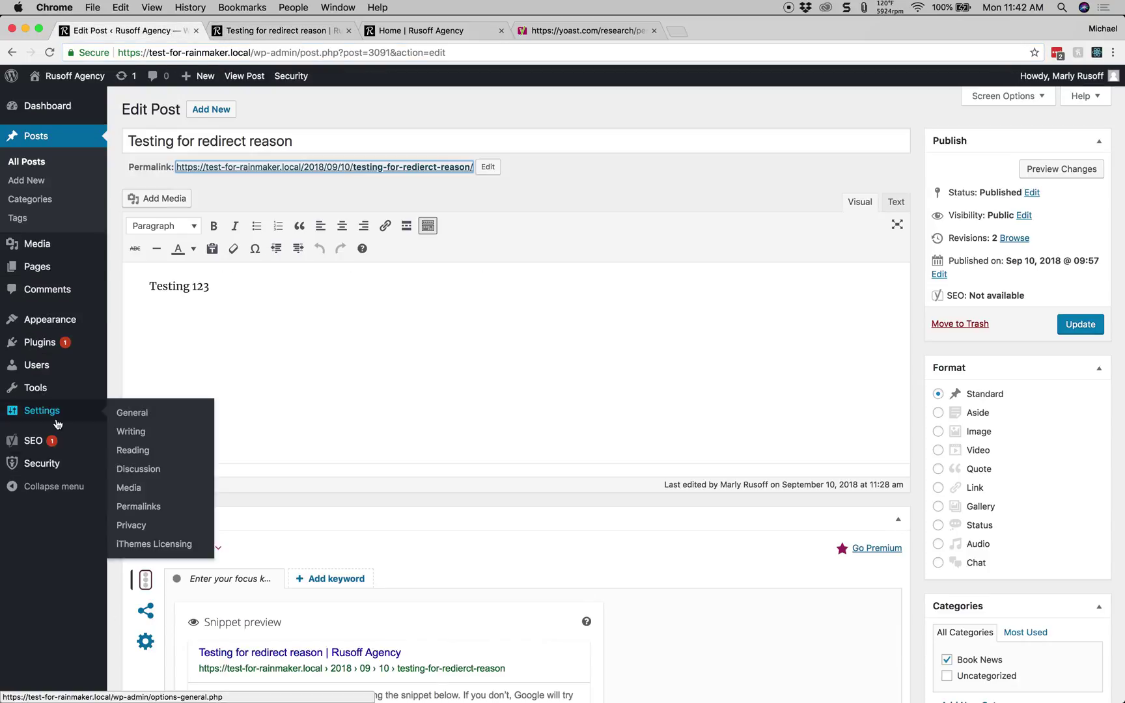
pyautogui.click(137, 514)
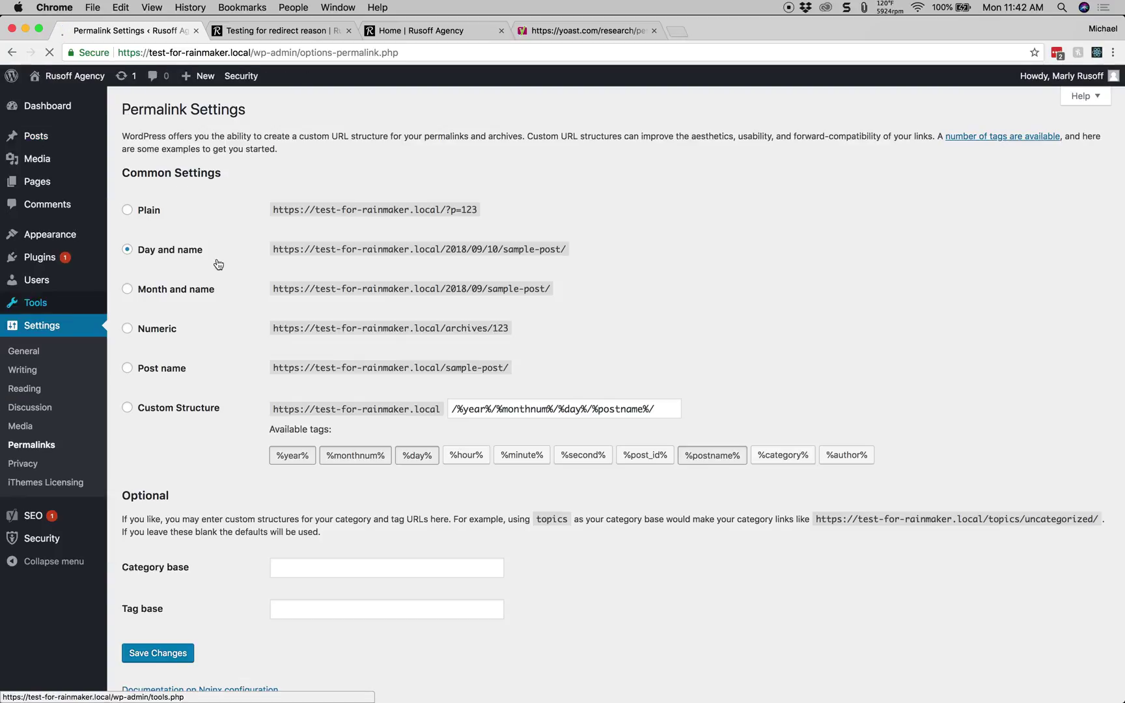
pyautogui.click(150, 369)
pyautogui.click(156, 654)
# Compare the post's public page with the newly saved permalink settings
pyautogui.click(293, 38)
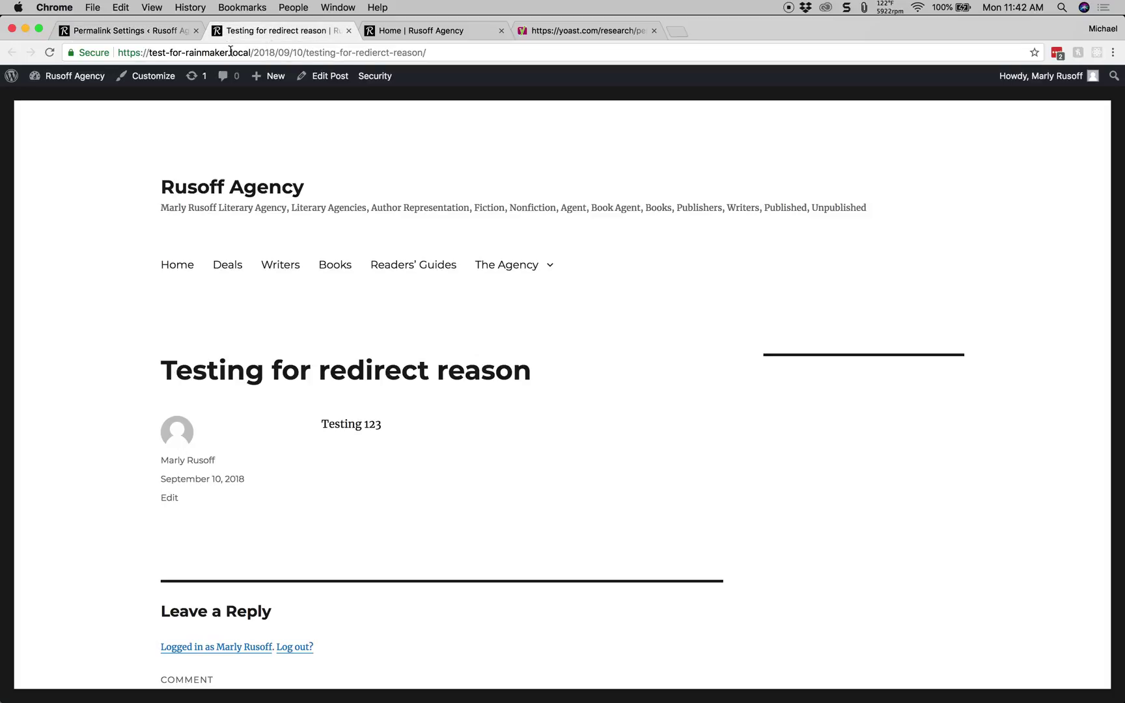
pyautogui.click(155, 33)
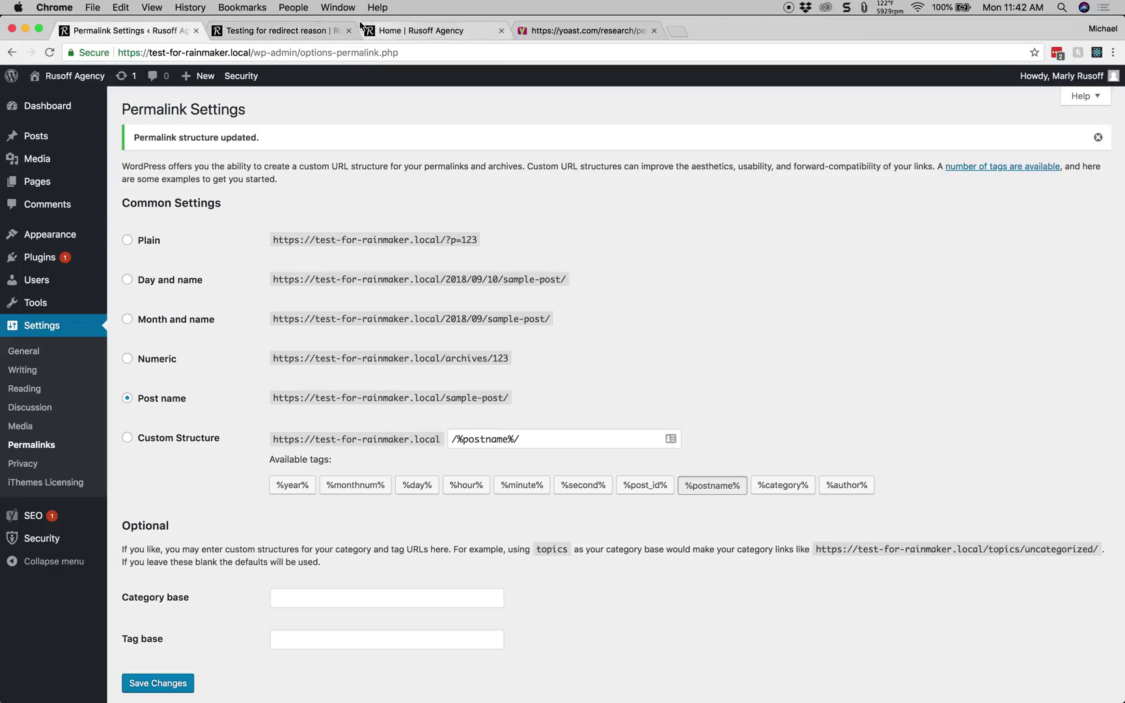
pyautogui.click(300, 30)
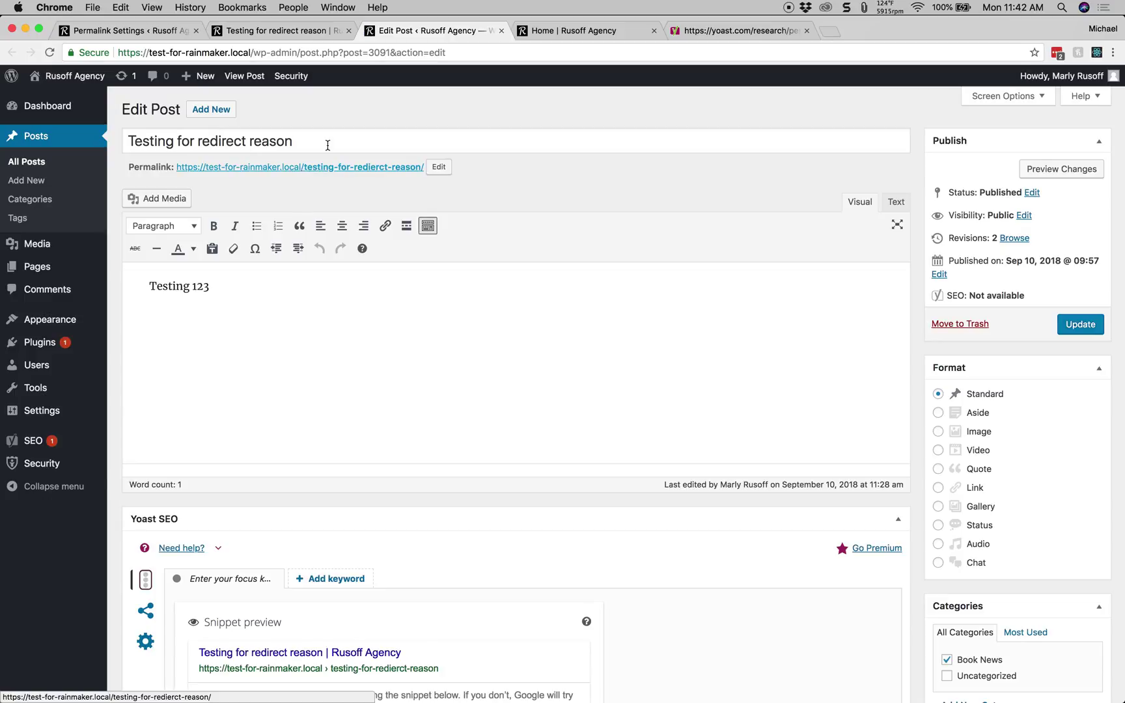
# Reload the old /2018/09/10/testing-for-redierct-reason/ address to confirm it now returns a 404
pyautogui.click(319, 33)
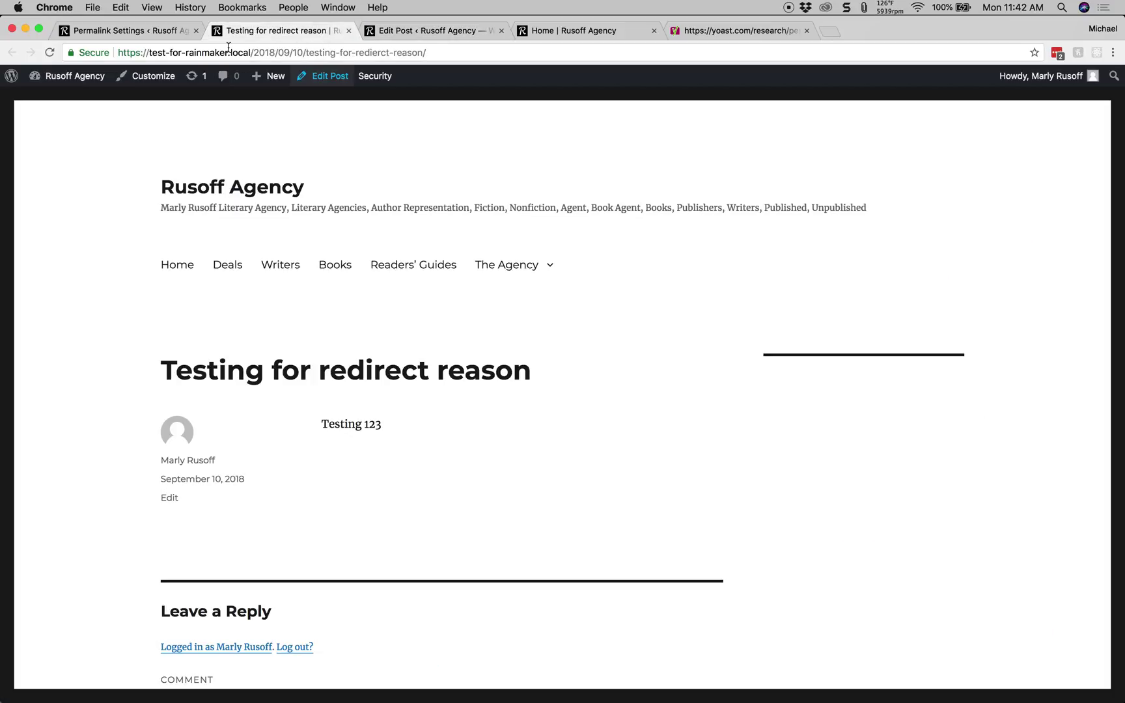
pyautogui.moveTo(254, 52); pyautogui.dragTo(304, 55)
pyautogui.press('super+a')
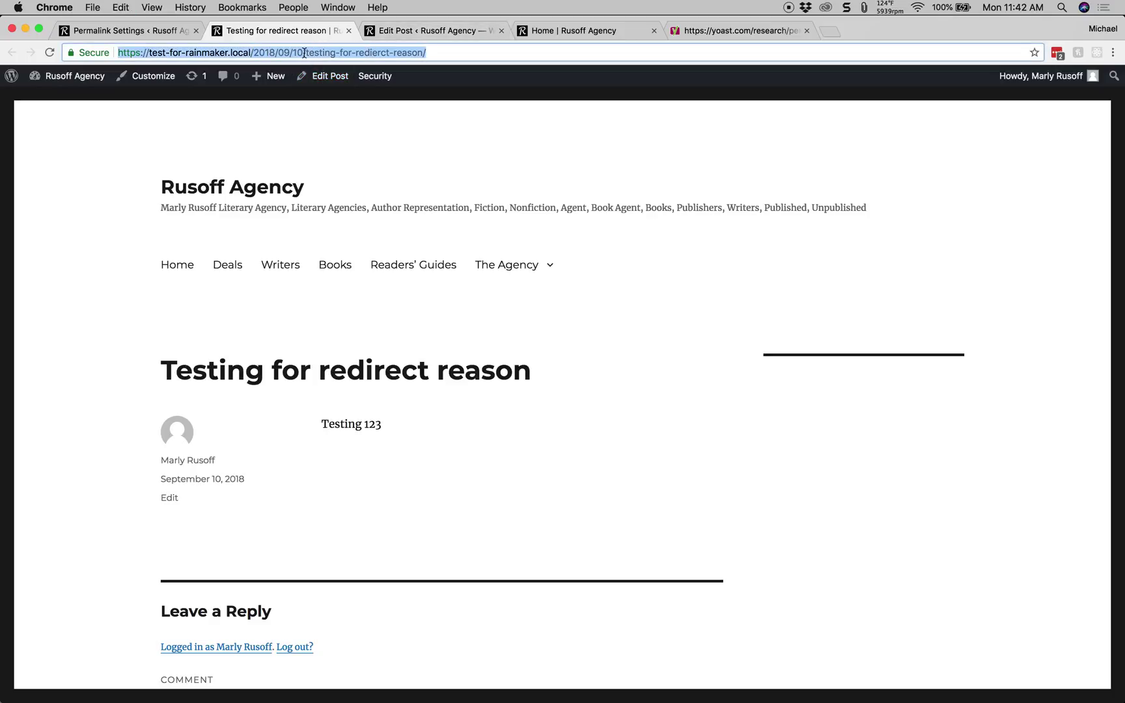
pyautogui.press('Return')
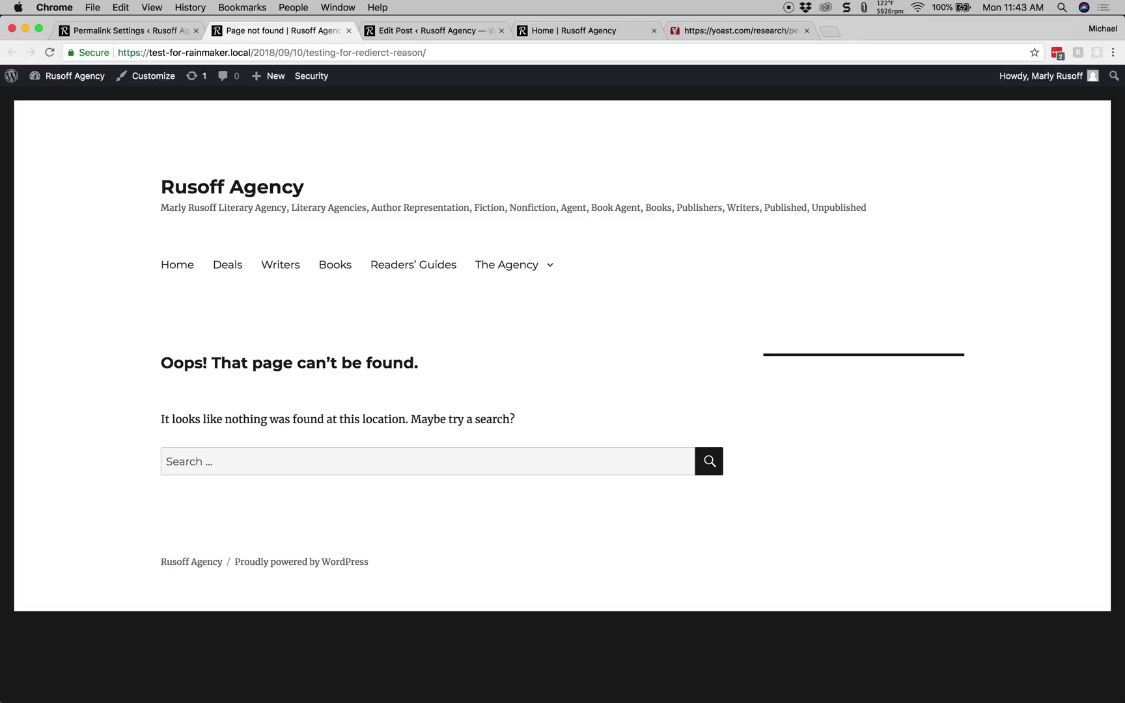
# Scroll through the Yoast Create Redirects form to review its old permalink structure options
pyautogui.click(693, 32)
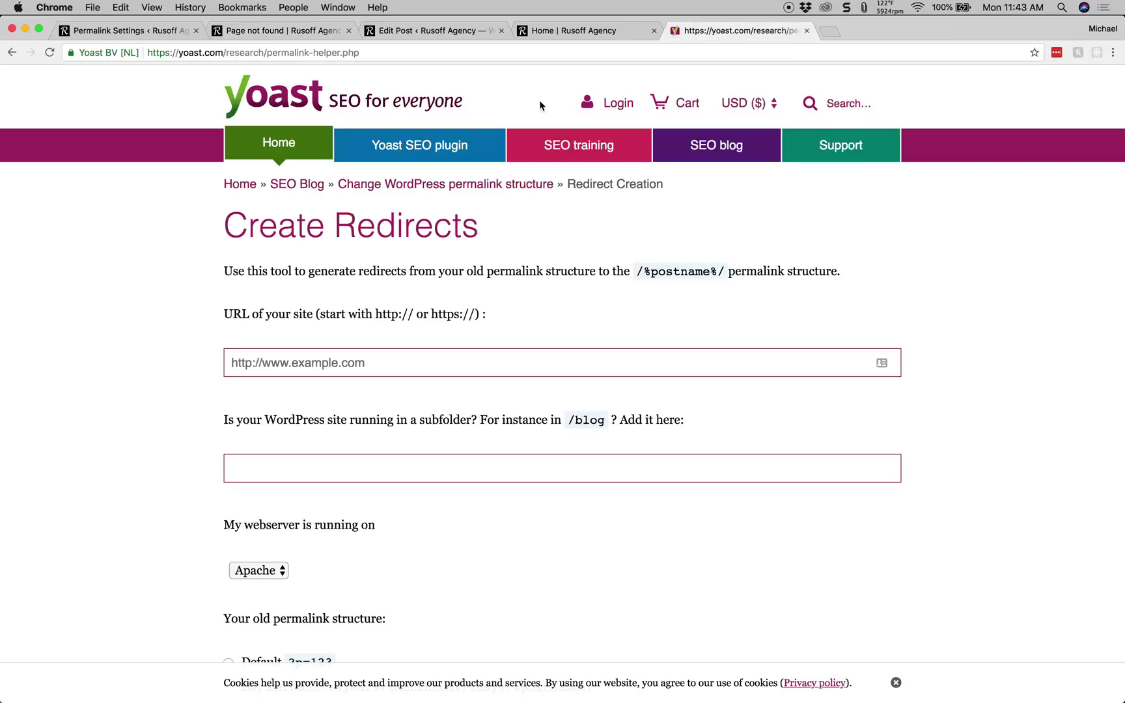
pyautogui.scroll(-5, 155, 316)
pyautogui.scroll(5, 206, 213)
pyautogui.scroll(-9, 238, 314)
pyautogui.scroll(-3, 182, 392)
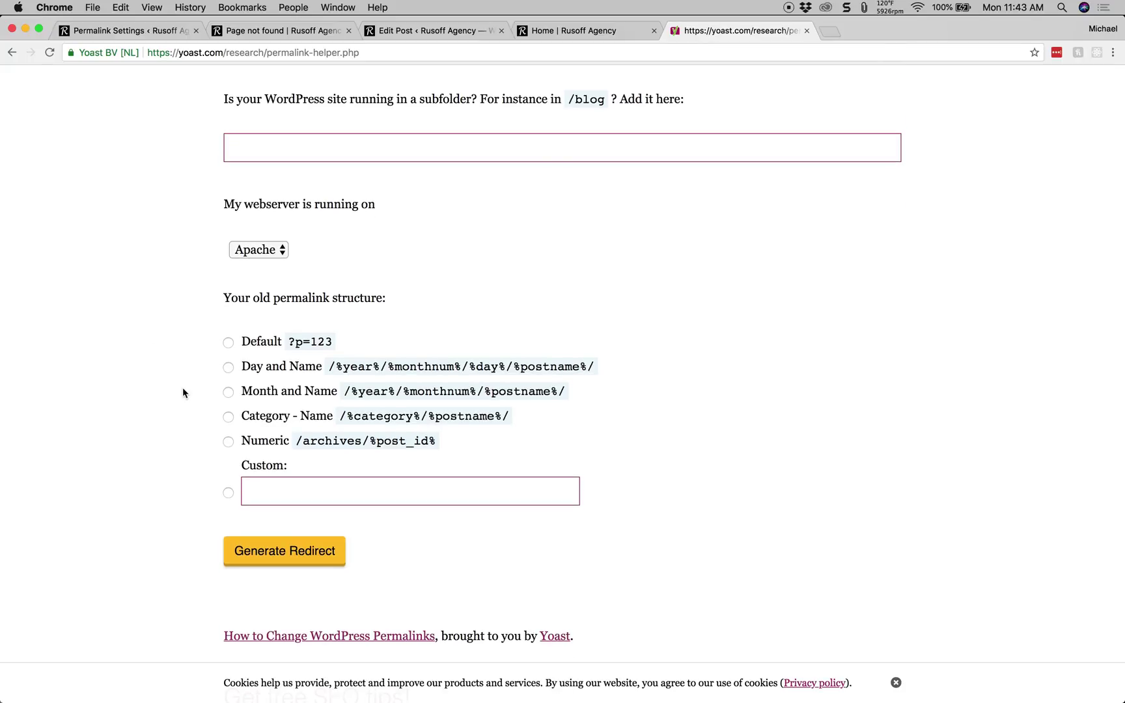
pyautogui.scroll(-2, 162, 386)
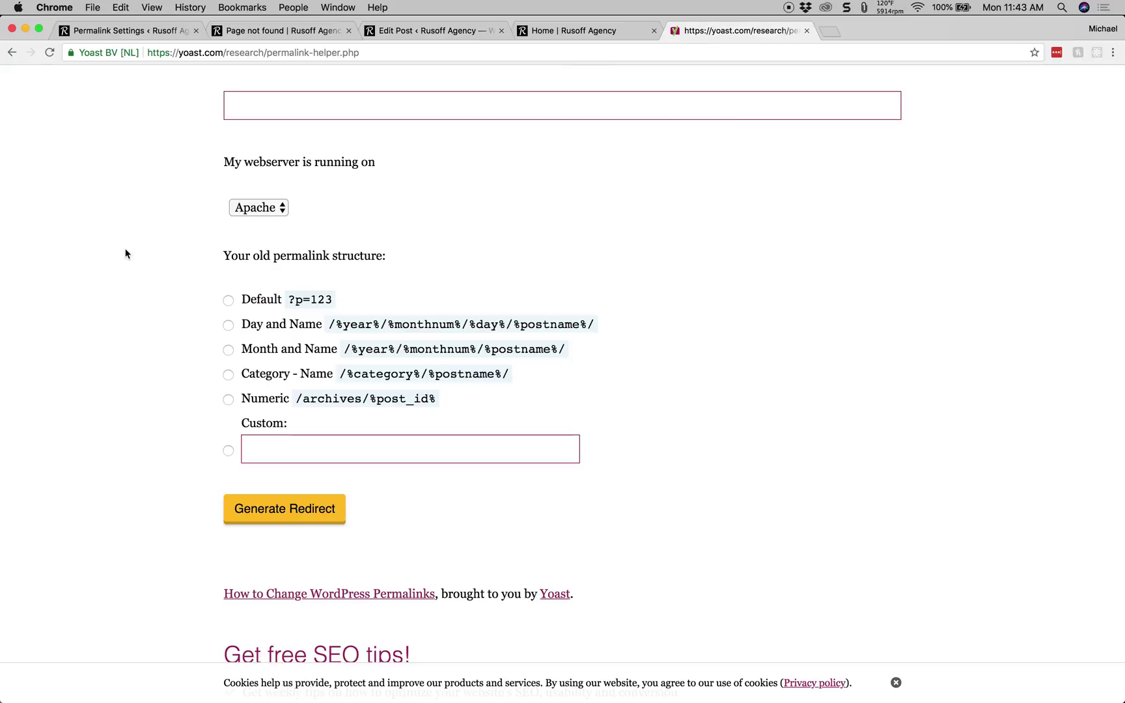
pyautogui.scroll(6, 125, 253)
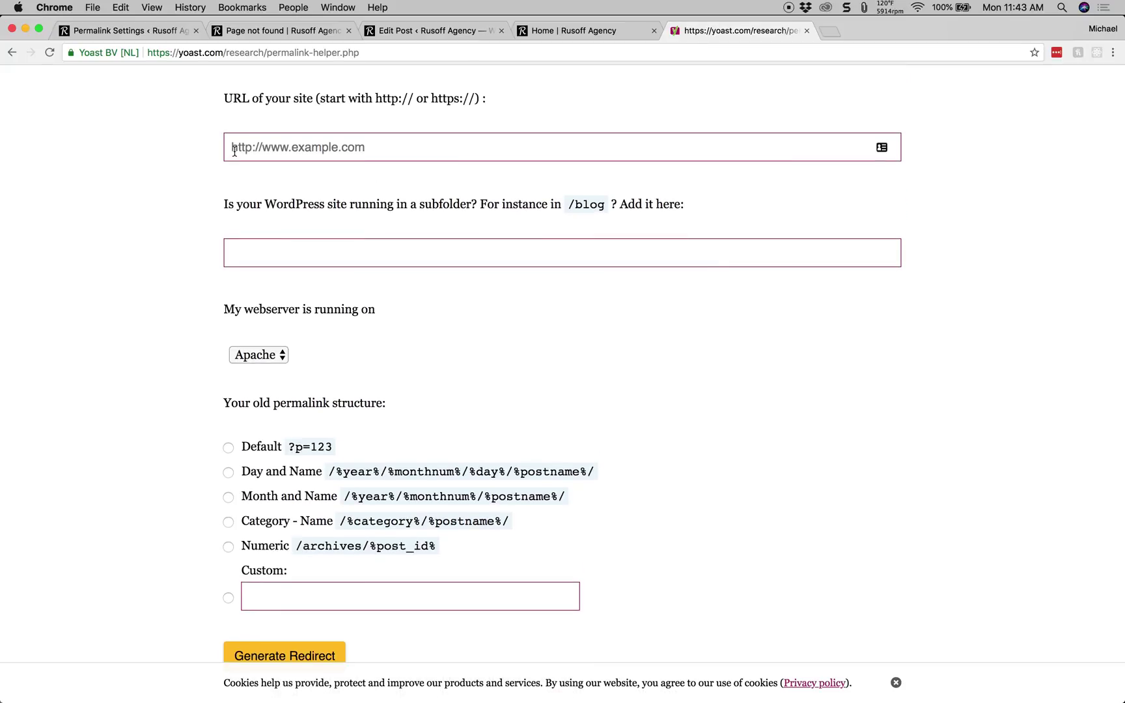
pyautogui.scroll(8, 248, 150)
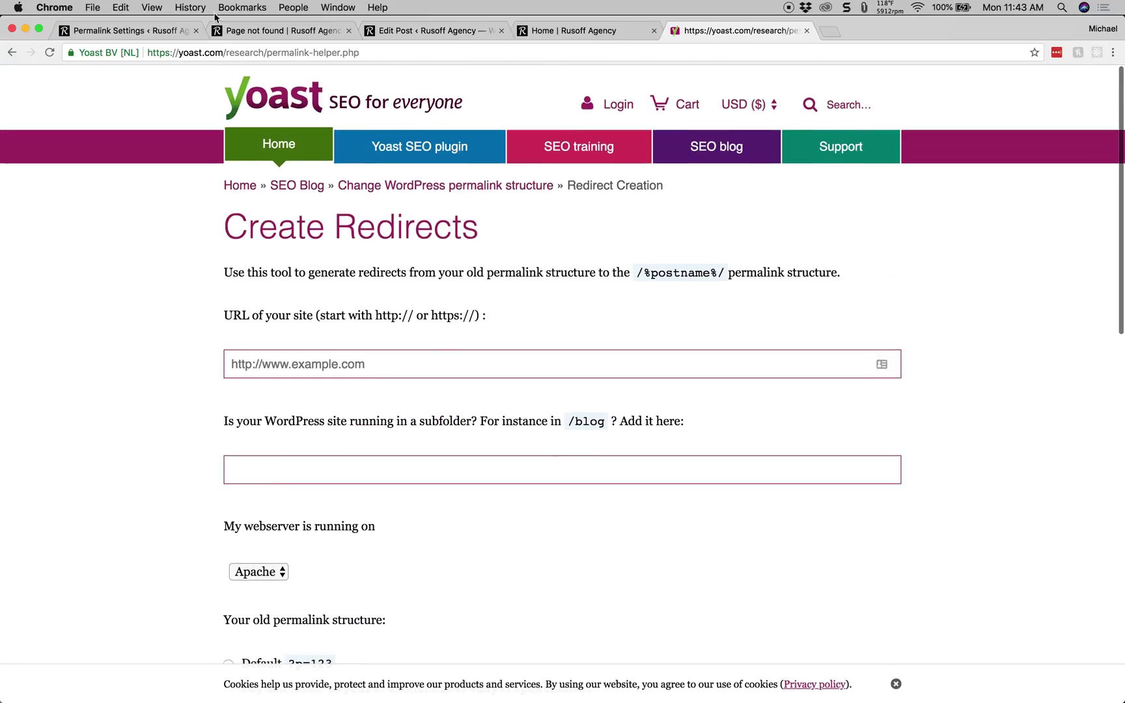
pyautogui.click(241, 29)
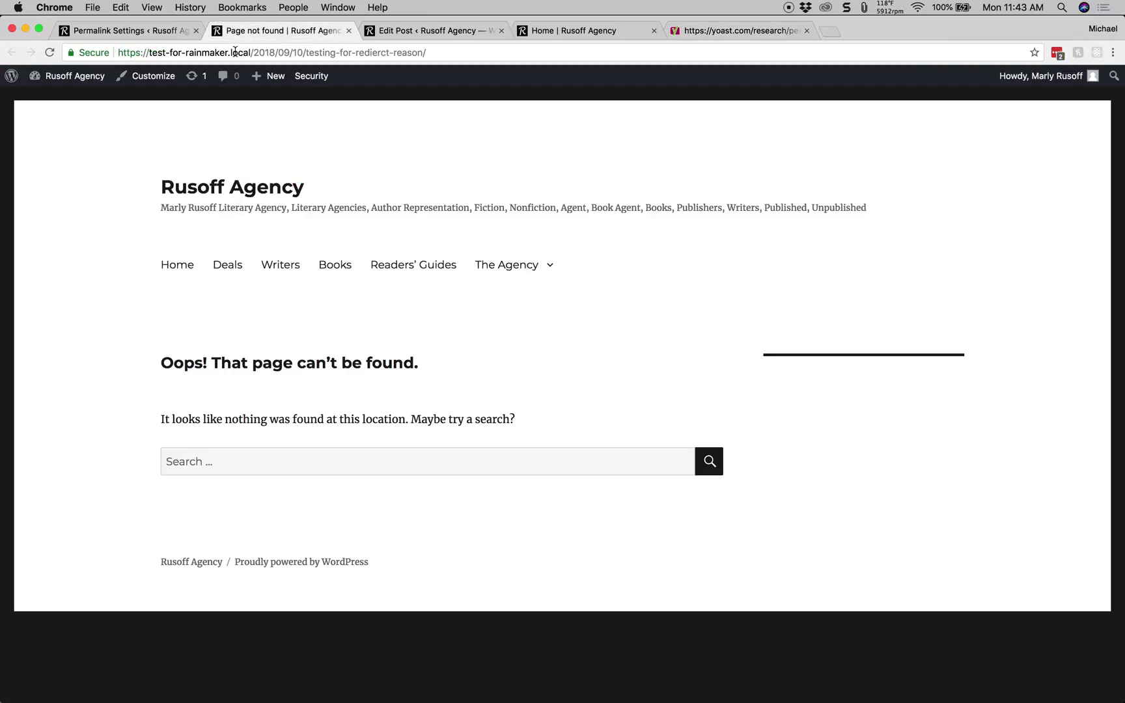
pyautogui.moveTo(254, 54); pyautogui.dragTo(82, 51)
pyautogui.press('super+c')
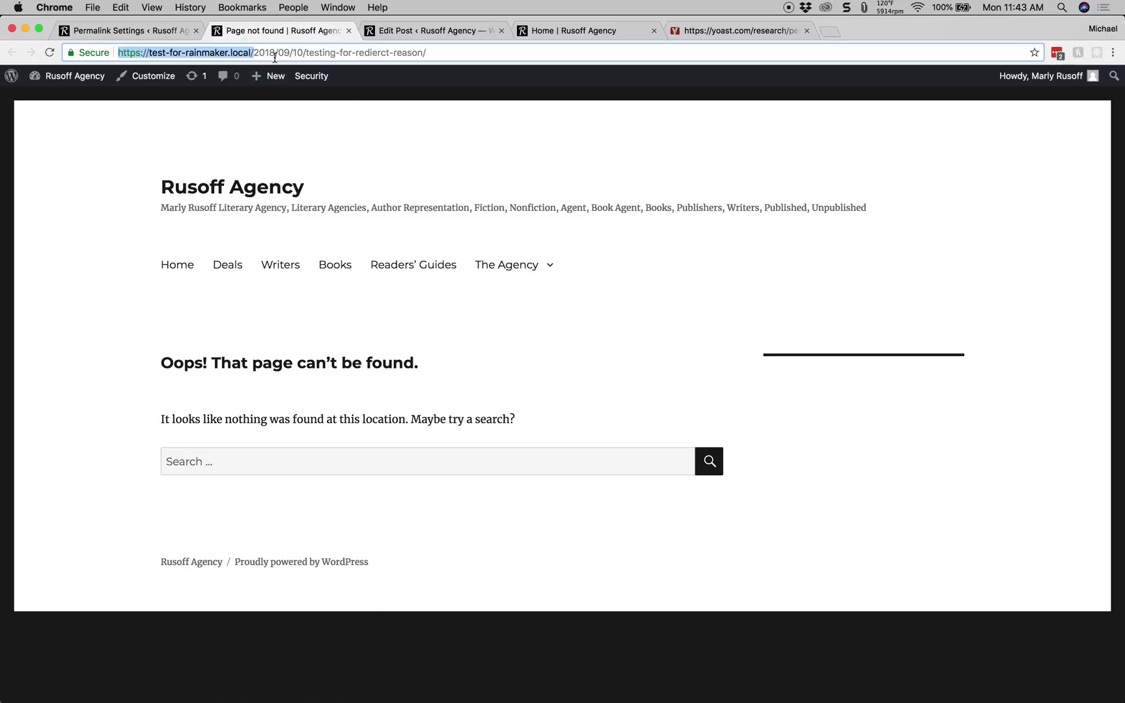
pyautogui.click(779, 30)
pyautogui.click(358, 363)
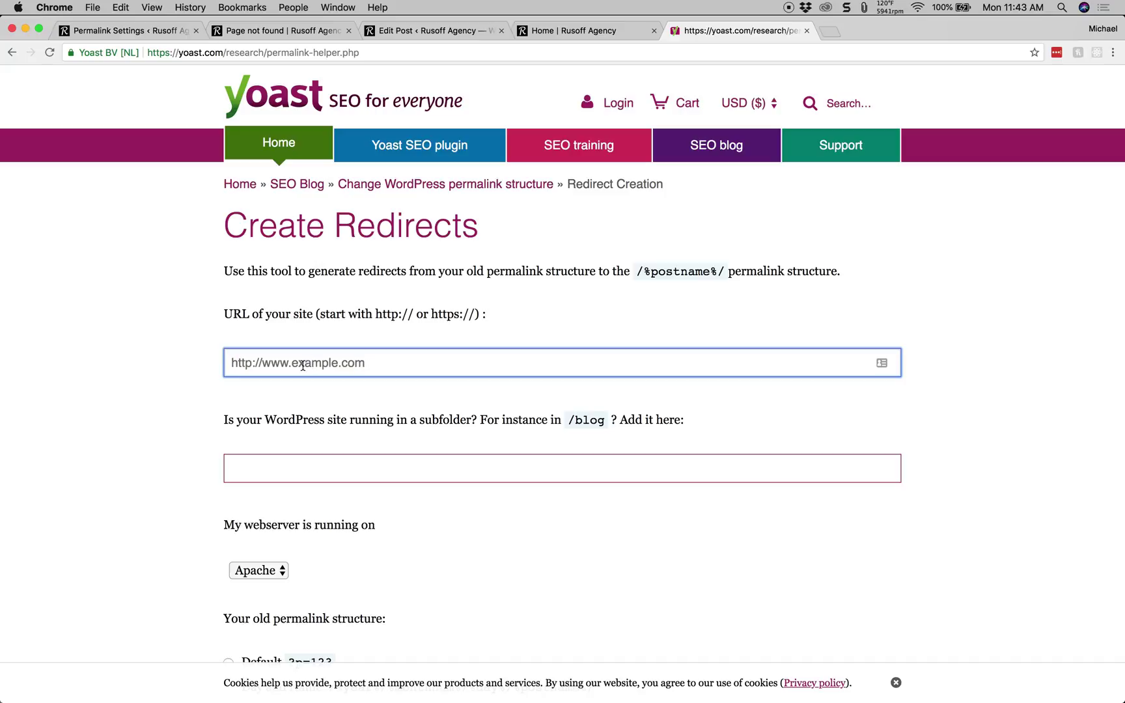
pyautogui.press('super+v')
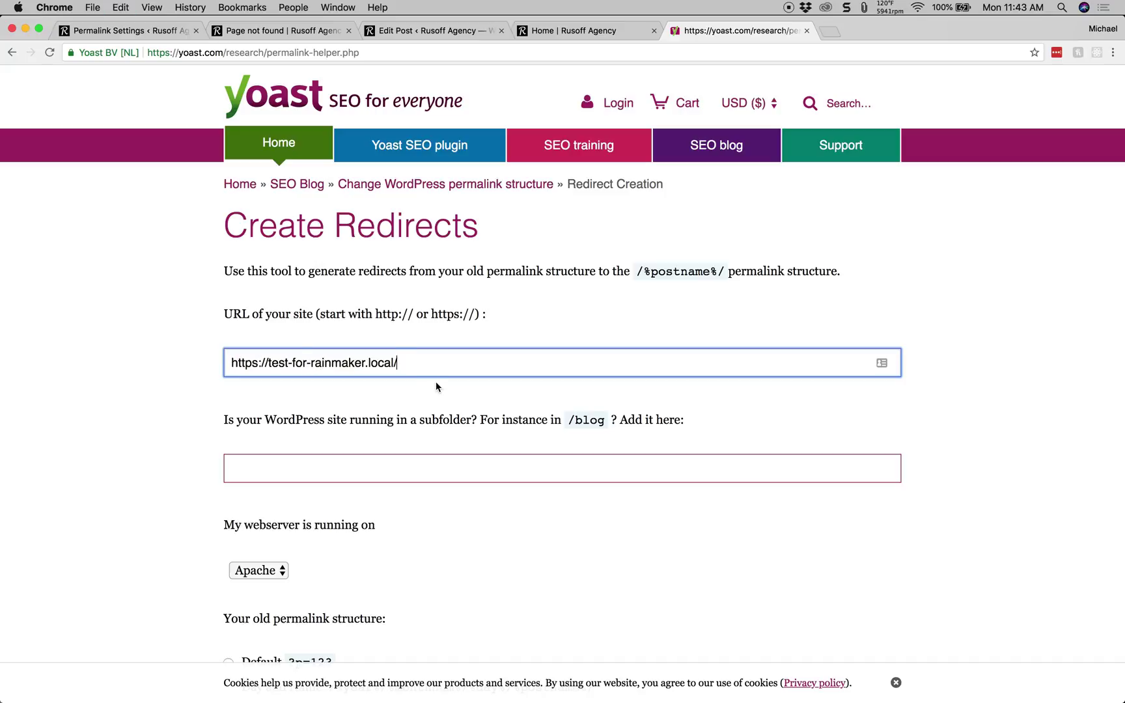
pyautogui.press('BackSpace')
pyautogui.scroll(-1, 275, 372)
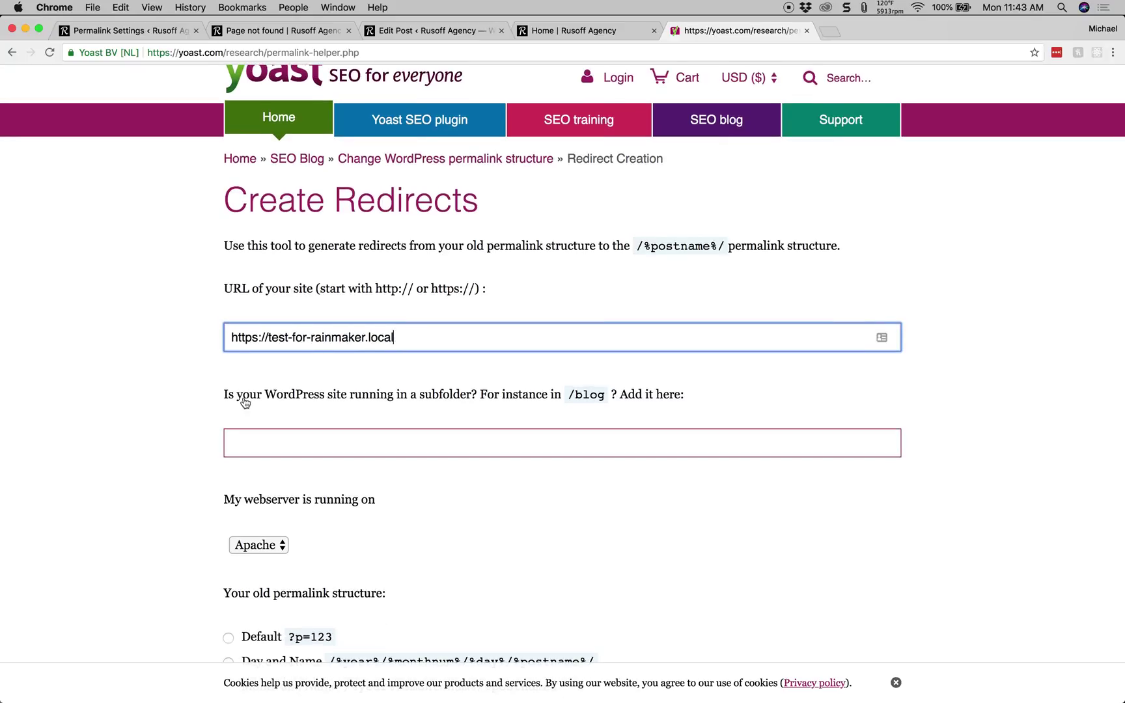
pyautogui.scroll(-1, 245, 400)
pyautogui.moveTo(259, 312); pyautogui.dragTo(225, 311)
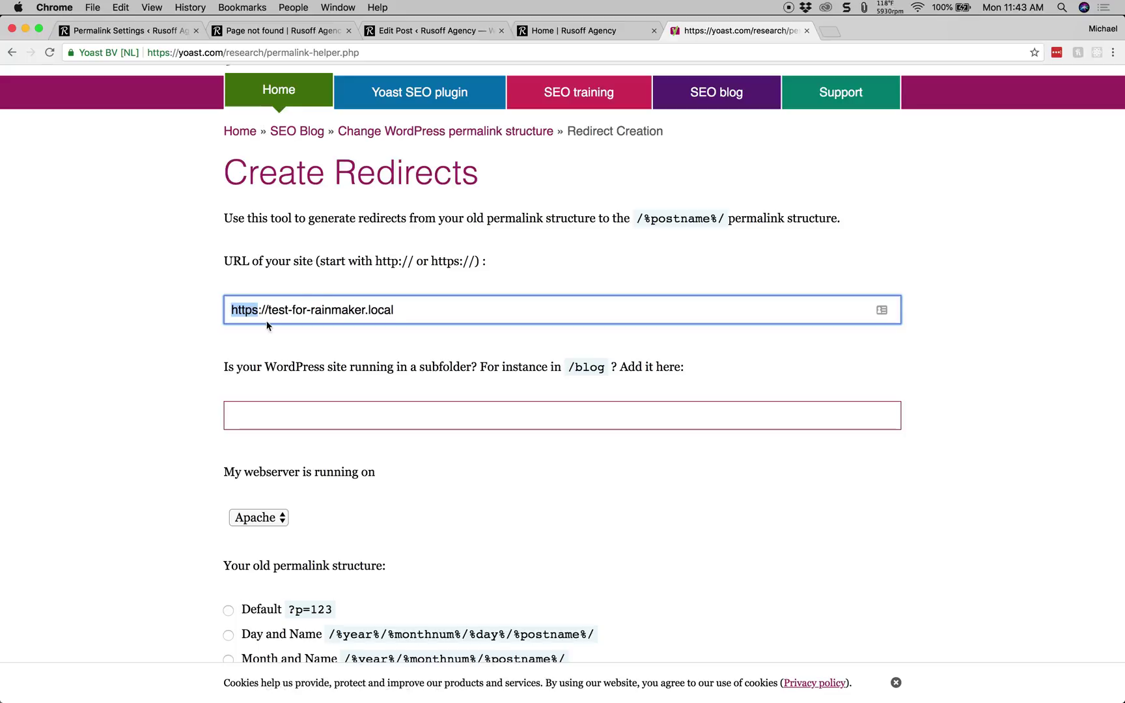
pyautogui.click(228, 31)
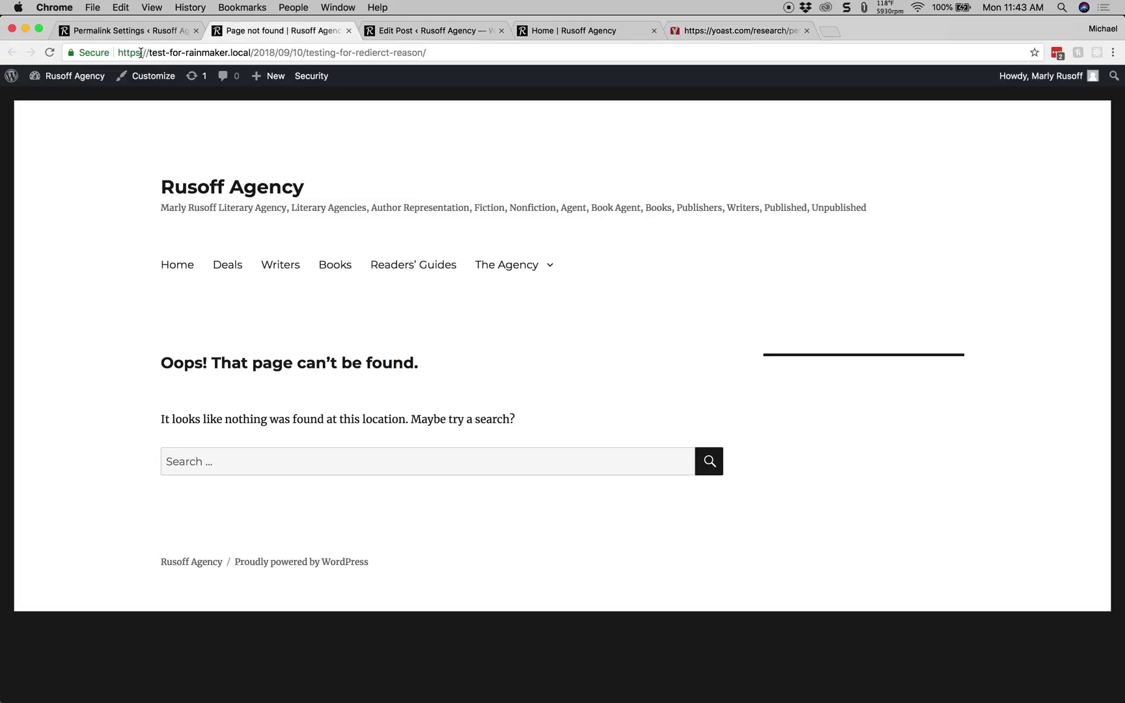
pyautogui.moveTo(146, 52); pyautogui.dragTo(117, 52)
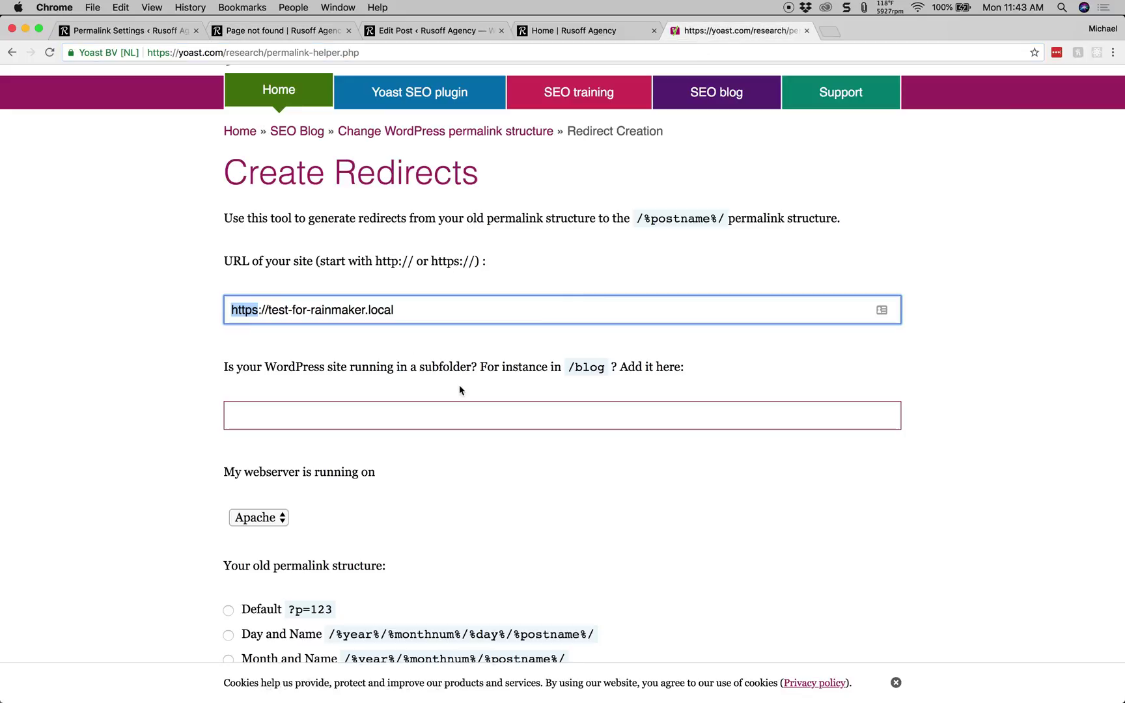
# Leave the subfolder answer blank and keep Apache as the web server
pyautogui.scroll(-3, 459, 390)
pyautogui.click(336, 293)
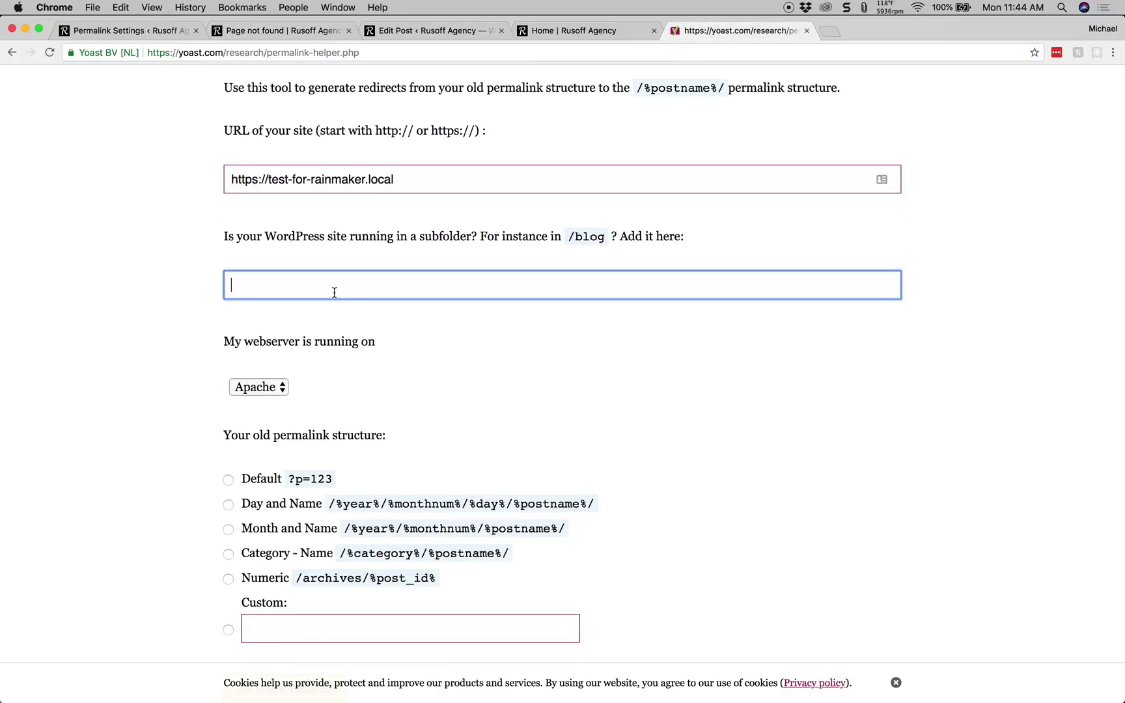
pyautogui.click(76, 377)
pyautogui.scroll(-2, 382, 395)
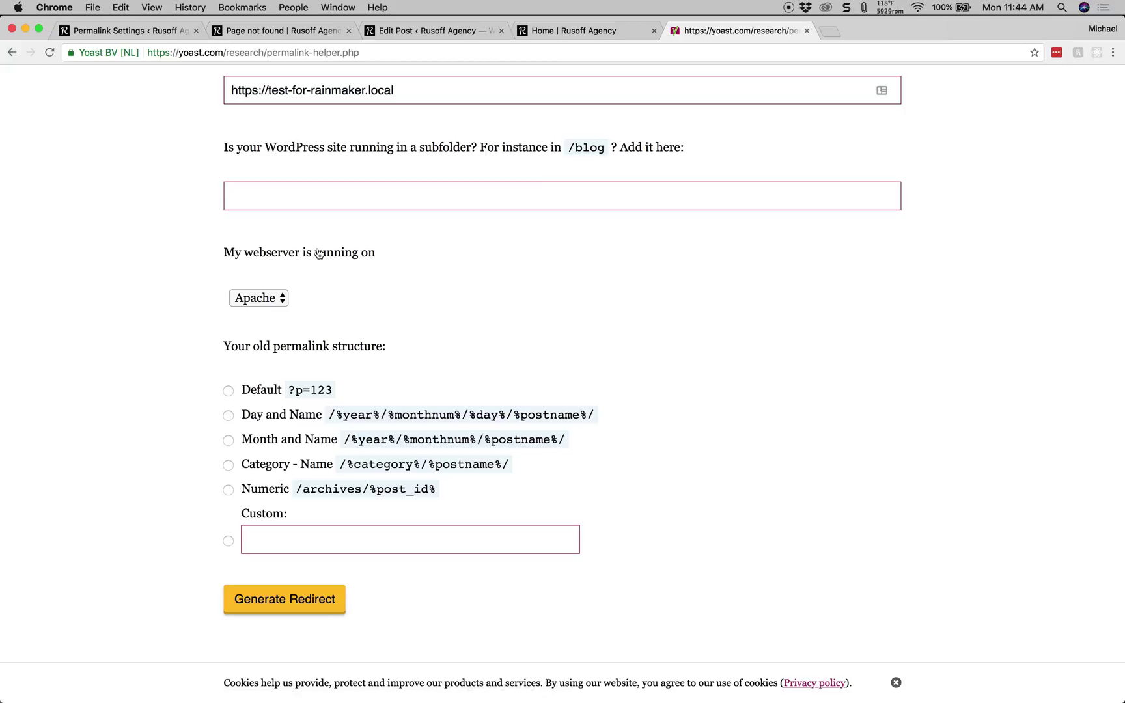
pyautogui.click(280, 299)
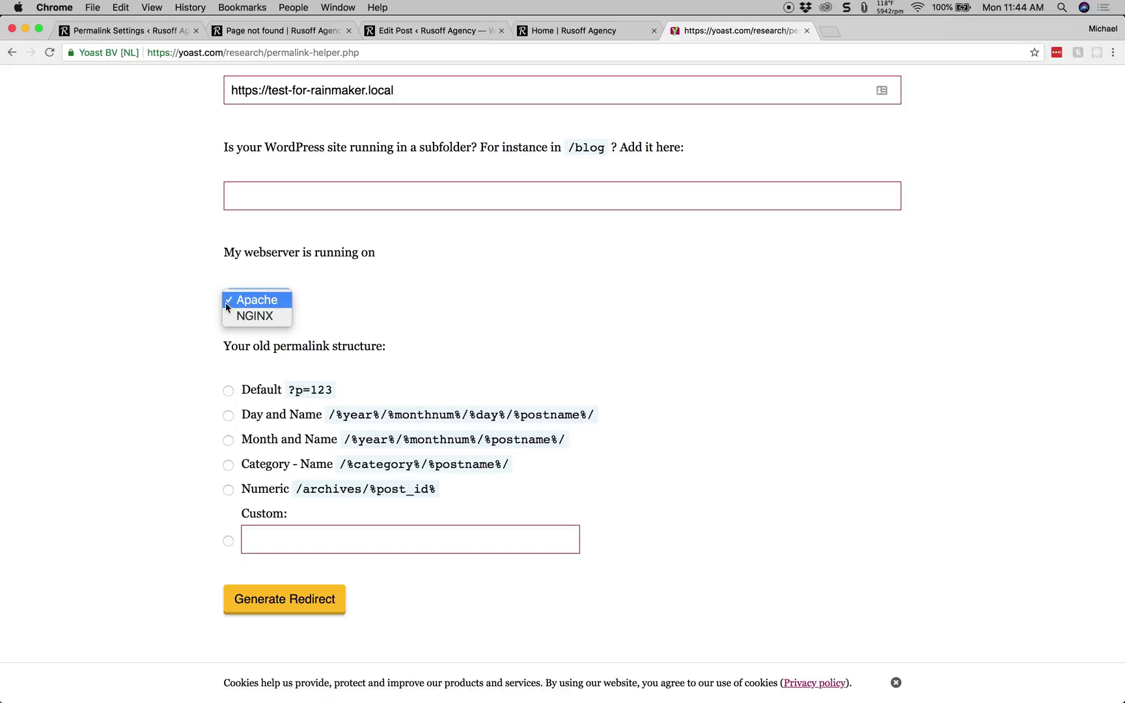
pyautogui.click(202, 290)
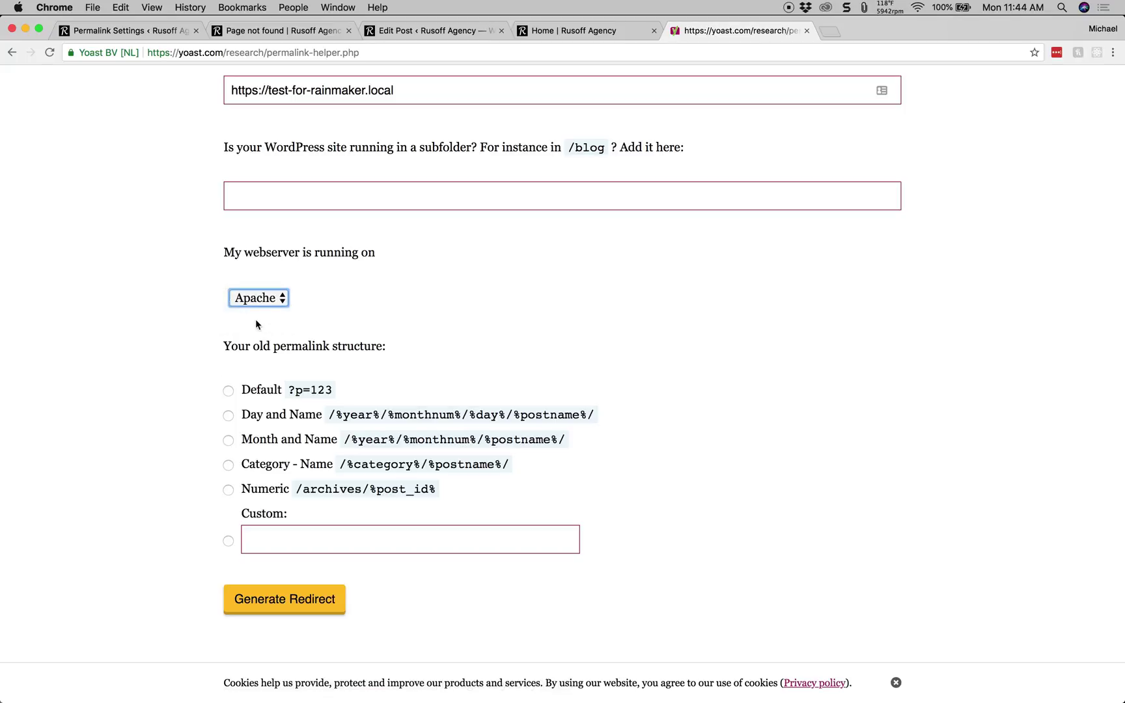
pyautogui.click(275, 304)
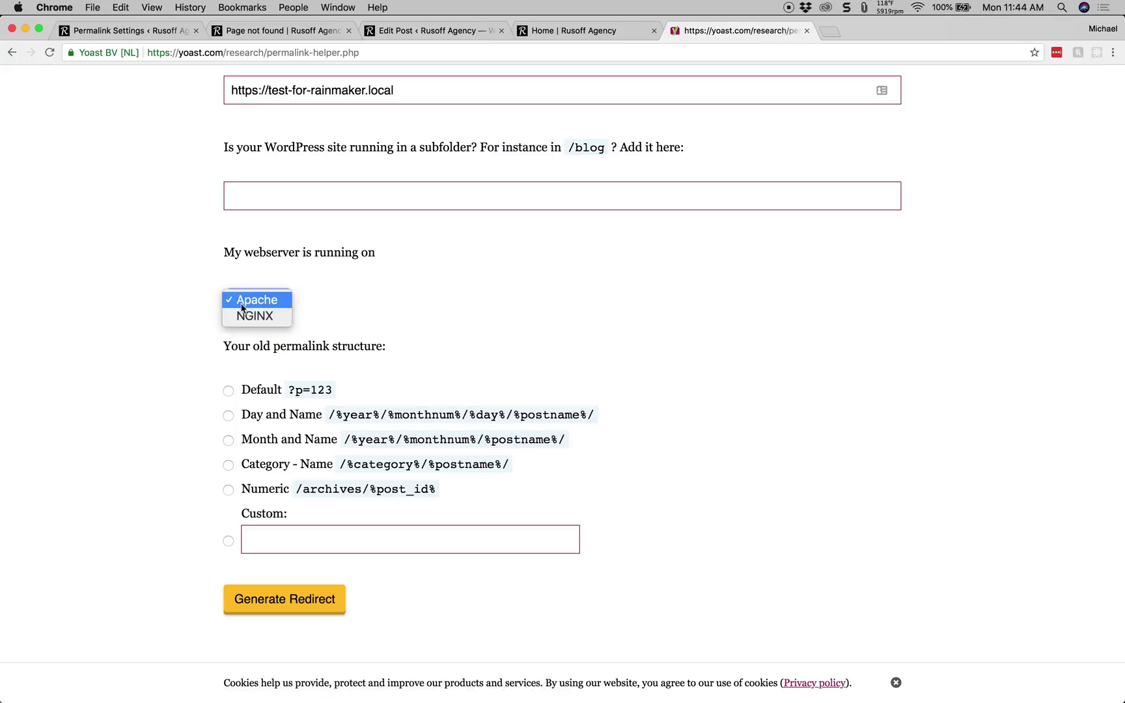
pyautogui.click(199, 294)
pyautogui.click(193, 372)
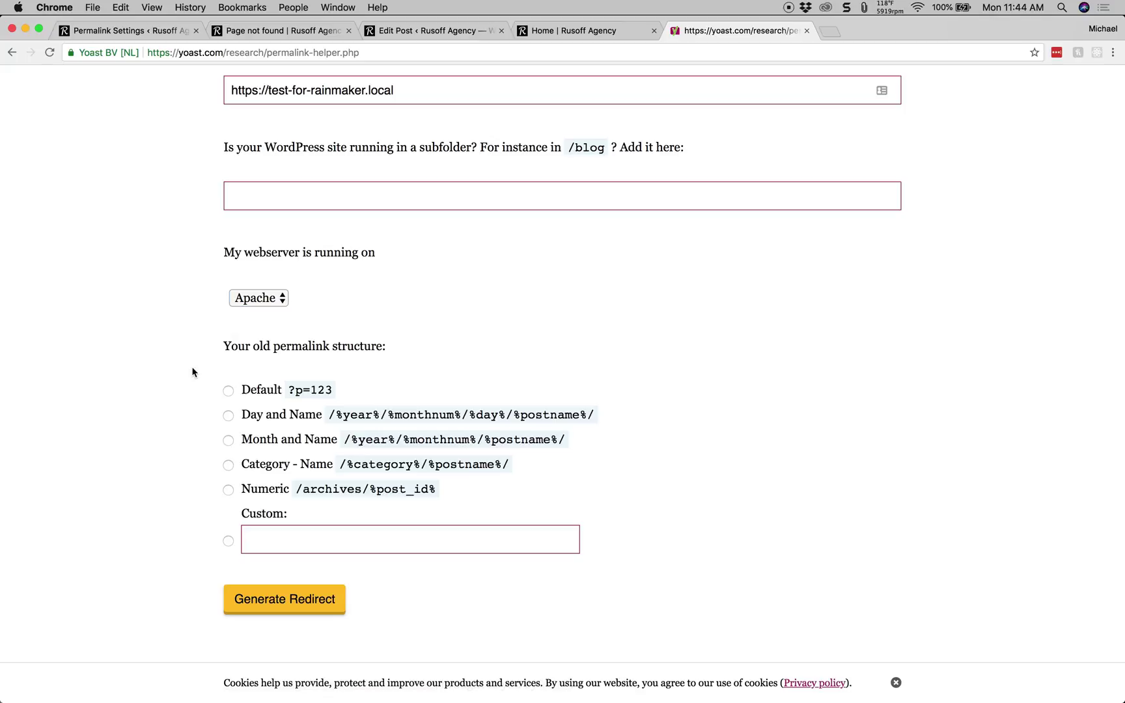
# Choose Day and Name as the old permalink structure
pyautogui.click(148, 33)
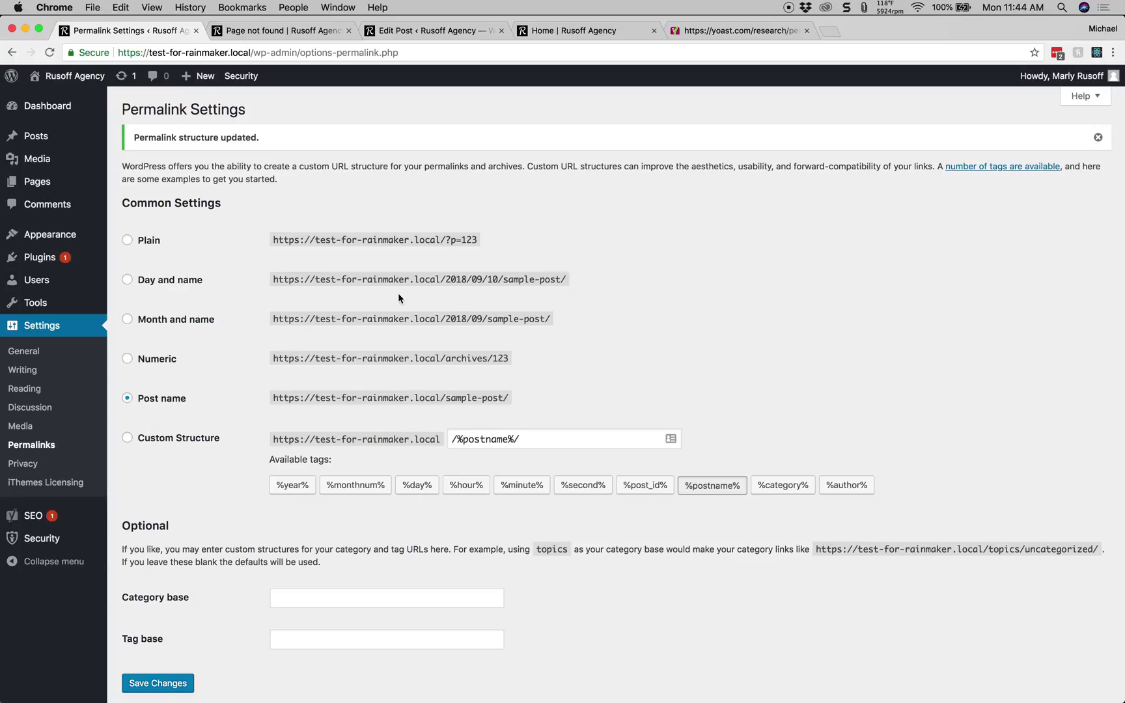
pyautogui.click(701, 29)
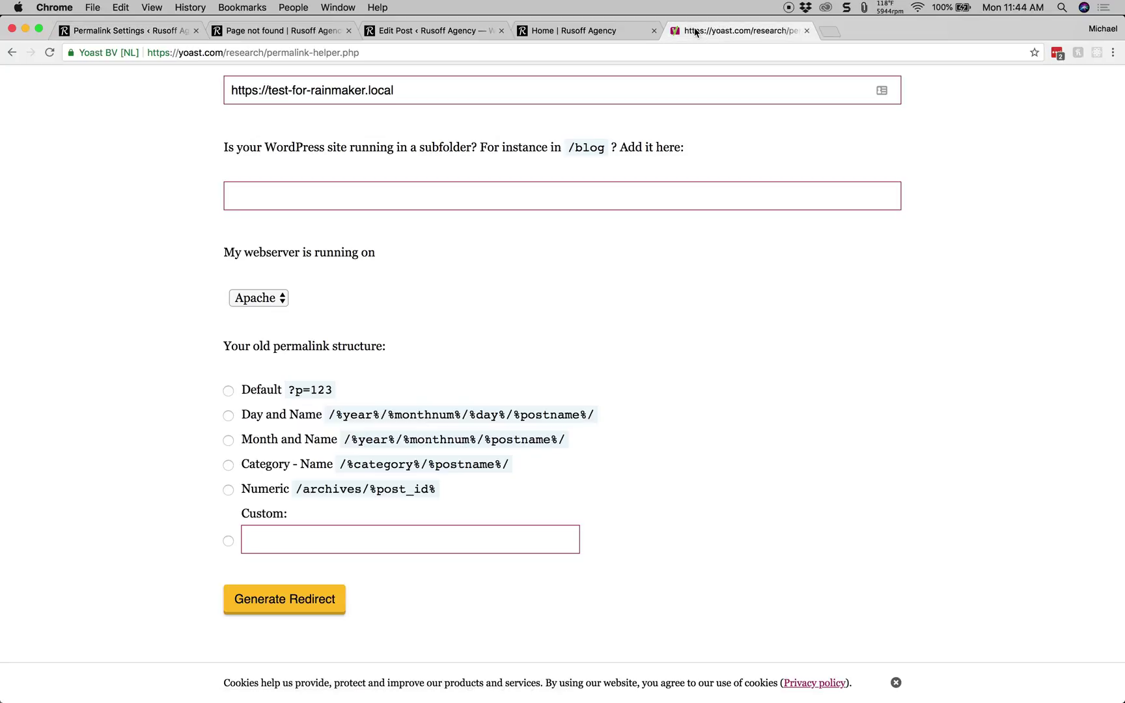
pyautogui.click(248, 416)
pyautogui.moveTo(254, 345); pyautogui.dragTo(529, 359)
pyautogui.click(507, 366)
pyautogui.scroll(-3, 124, 521)
pyautogui.scroll(-5, 215, 351)
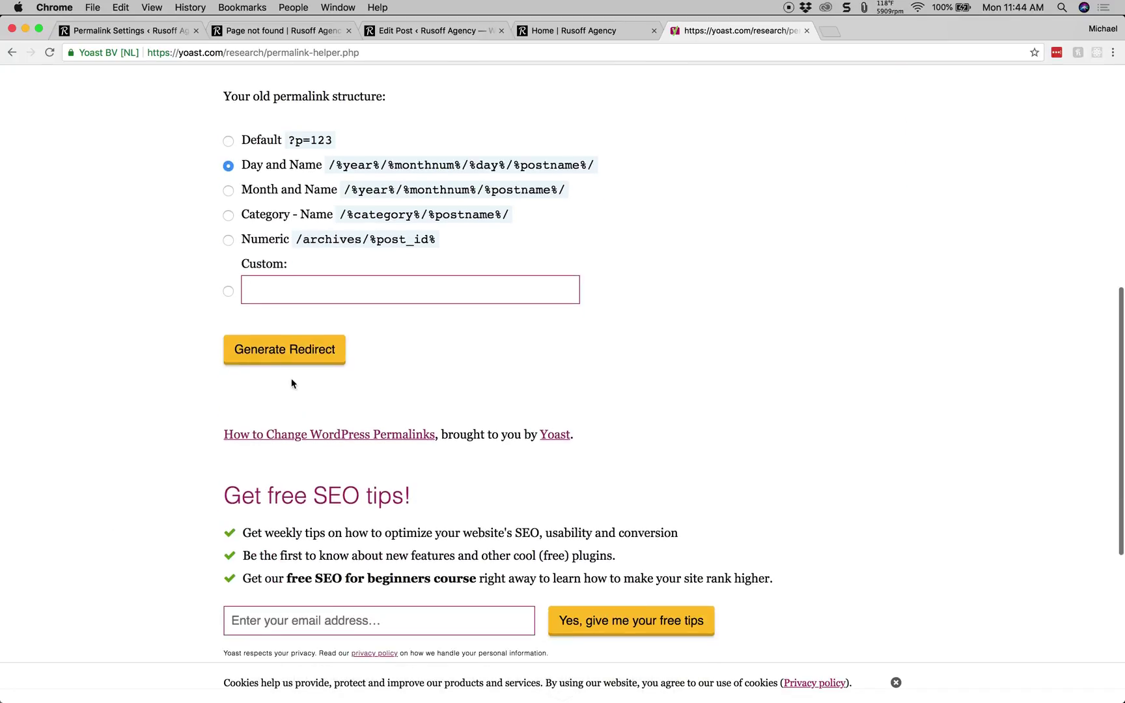
pyautogui.click(284, 354)
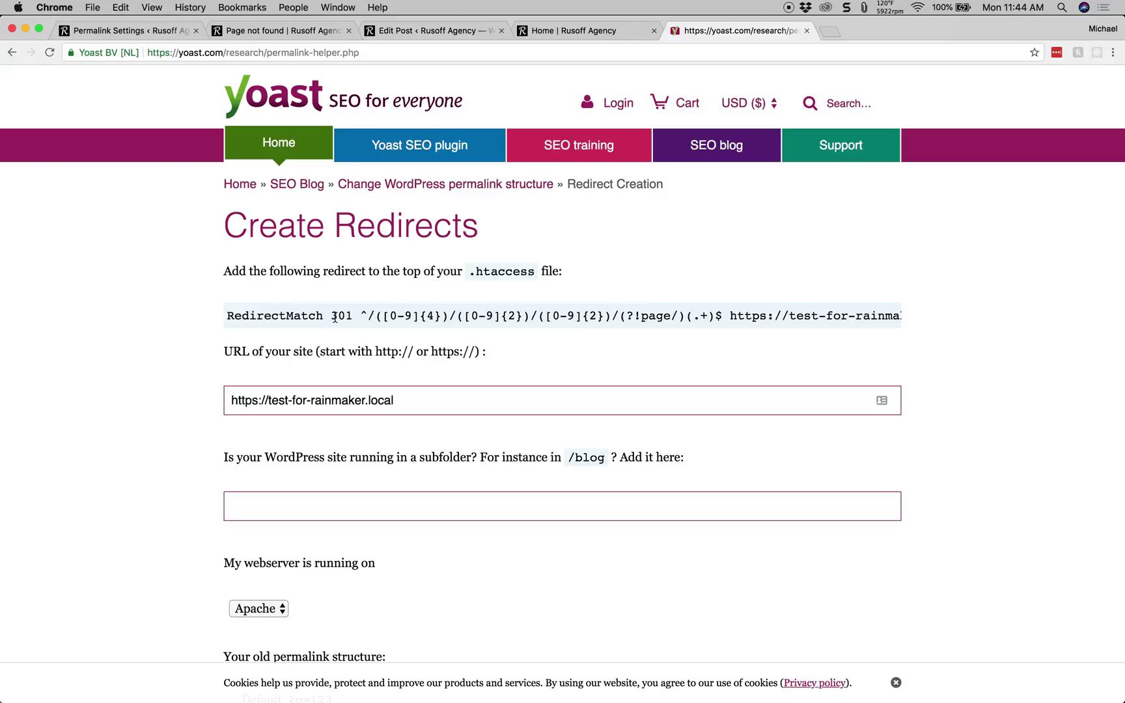
pyautogui.moveTo(534, 300); pyautogui.dragTo(949, 329)
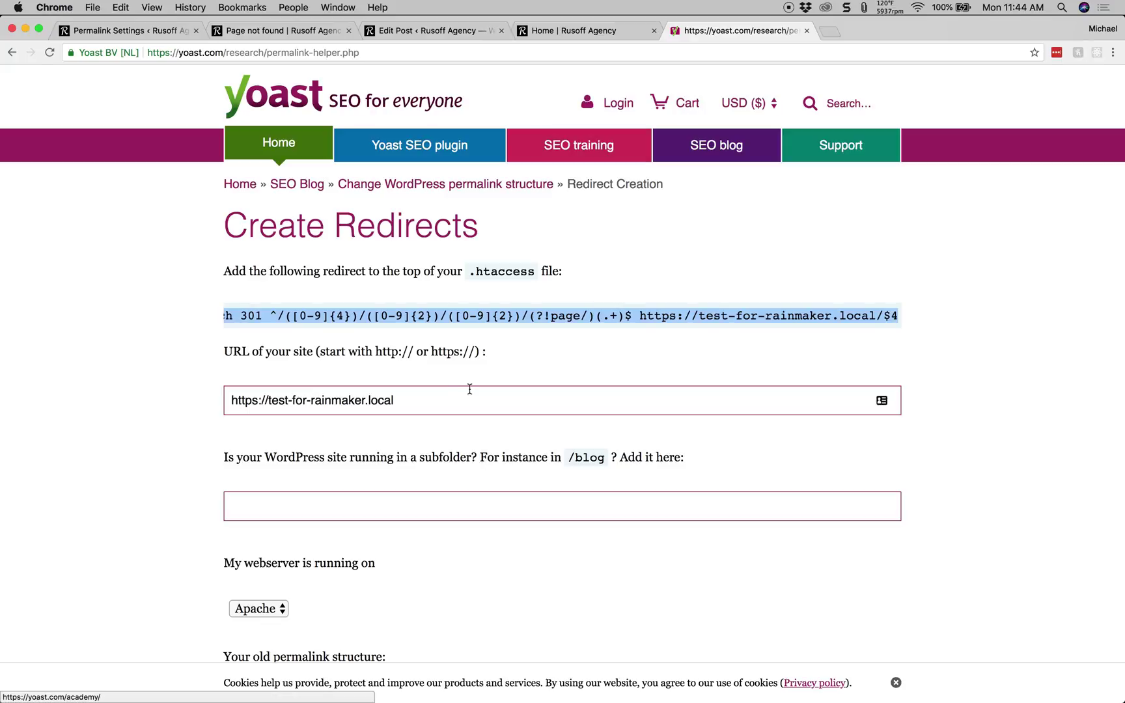
pyautogui.press('super+Tab')
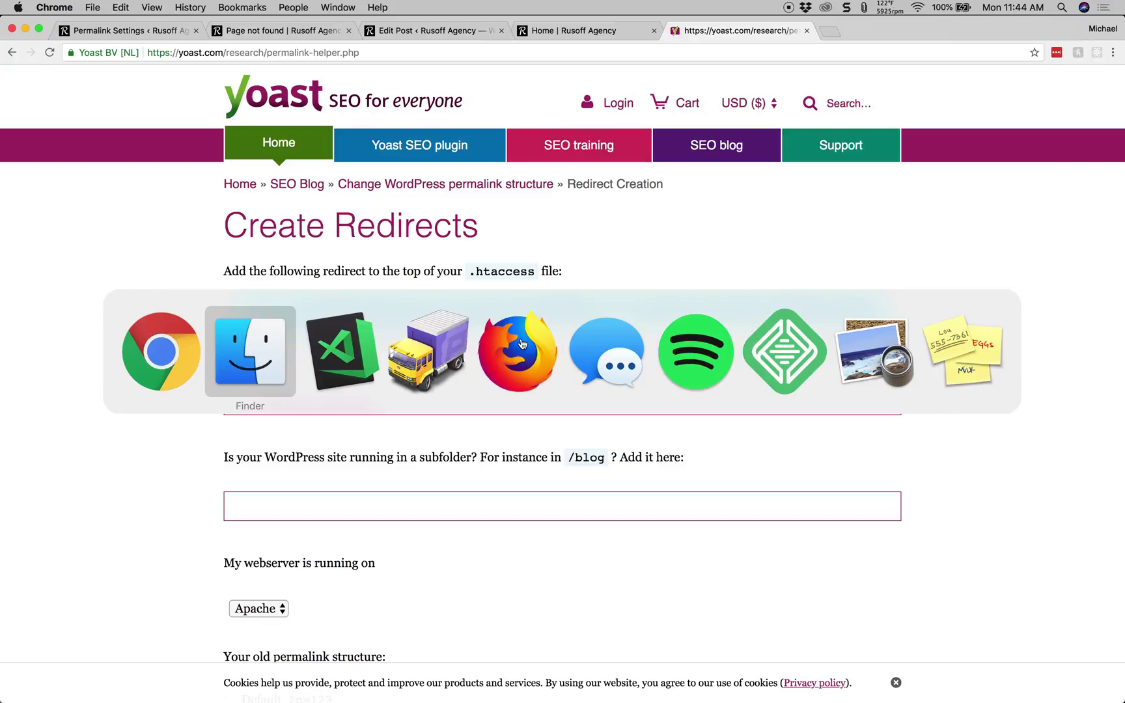
# In Transmit, create an empty .htaccess file in the remote public_html folder and toggle hidden files
pyautogui.click(428, 369)
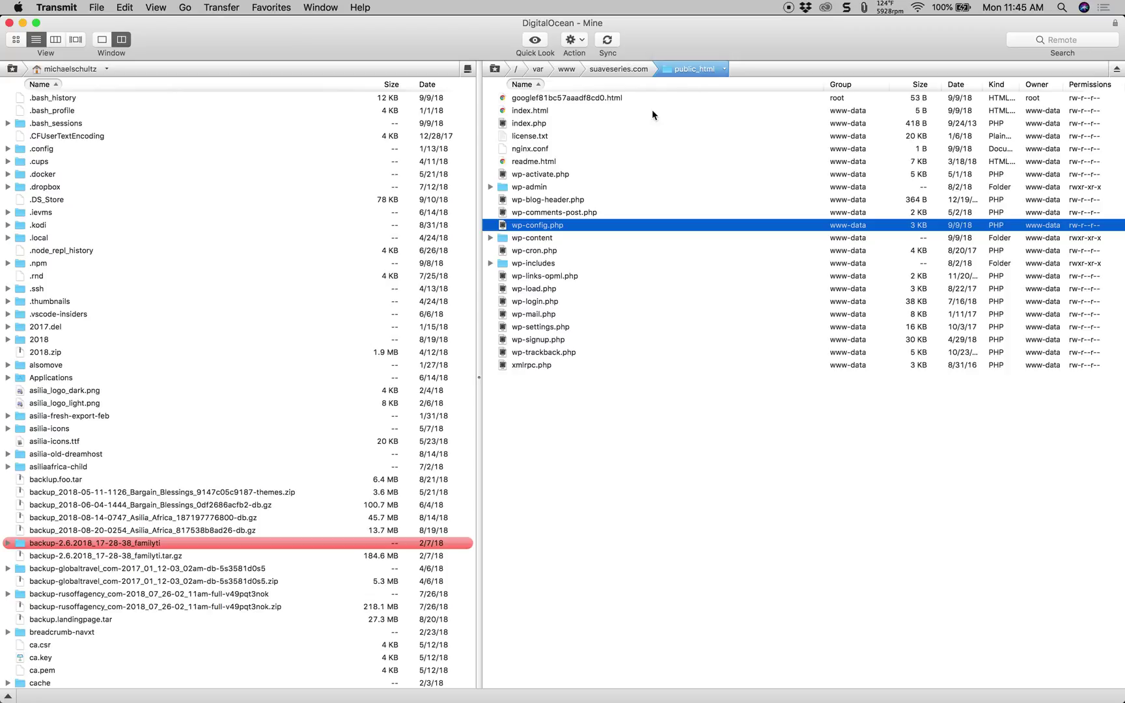
pyautogui.click(530, 150)
pyautogui.press('Up')
pyautogui.press('Up')
pyautogui.press('Up')
pyautogui.press('Up')
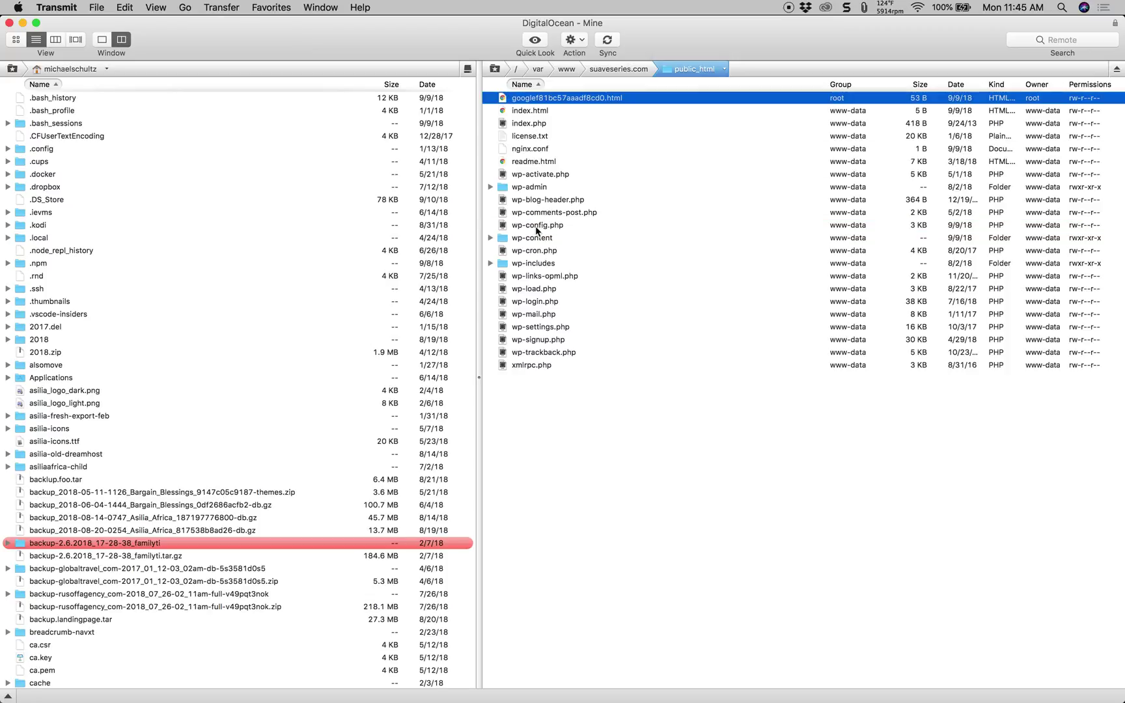
pyautogui.rightClick(519, 416)
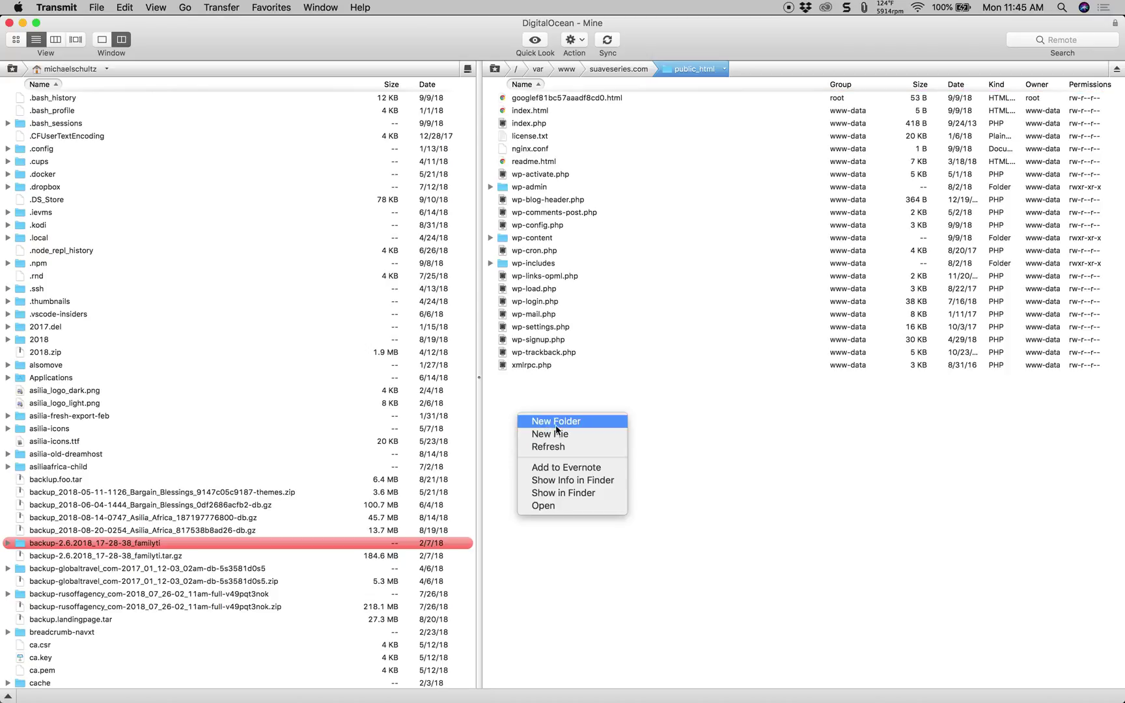
pyautogui.click(560, 433)
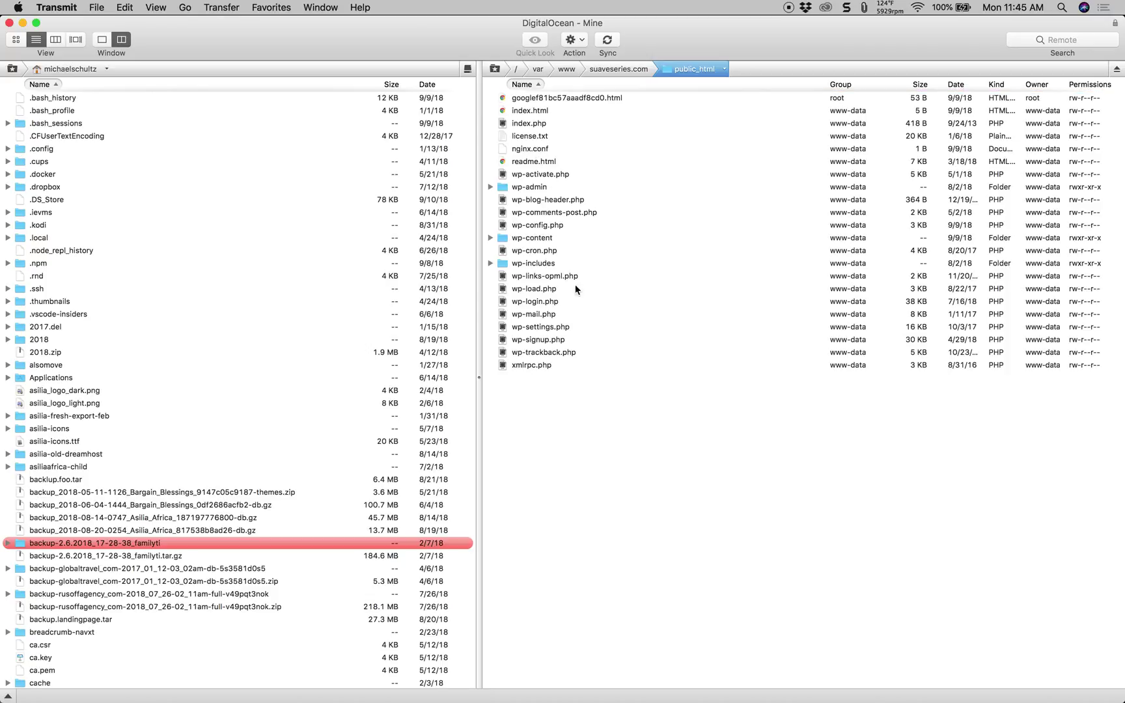
pyautogui.rightClick(585, 495)
pyautogui.click(623, 521)
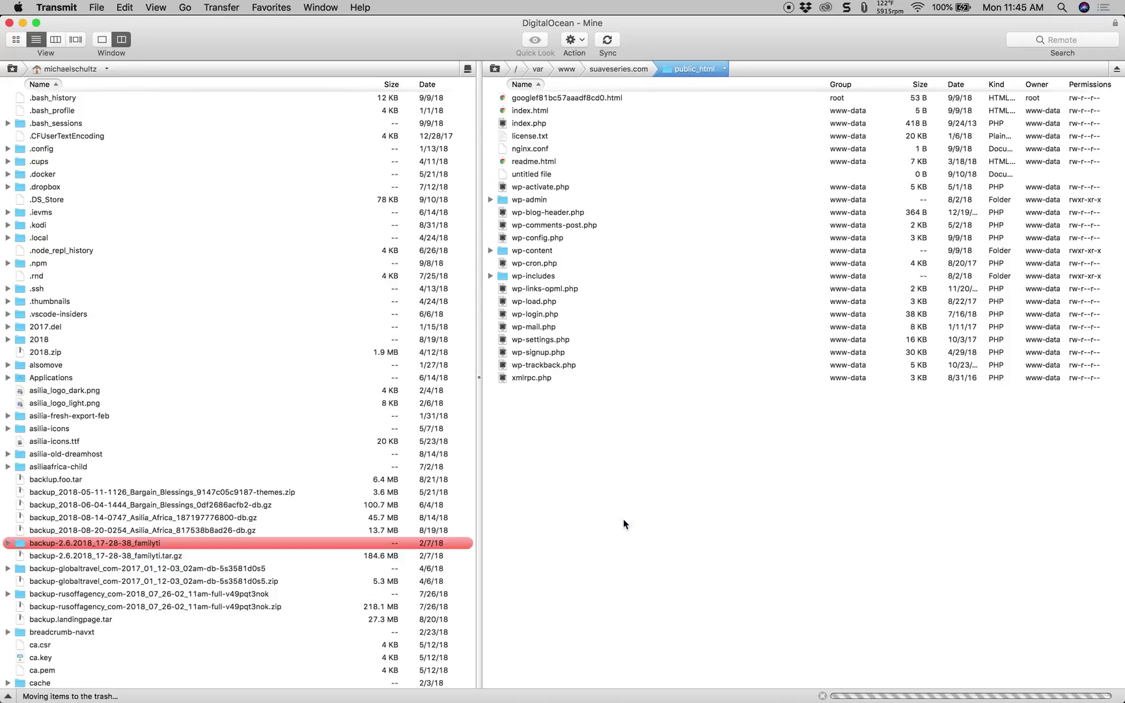
pyautogui.write('.htaccess')
pyautogui.press('Return')
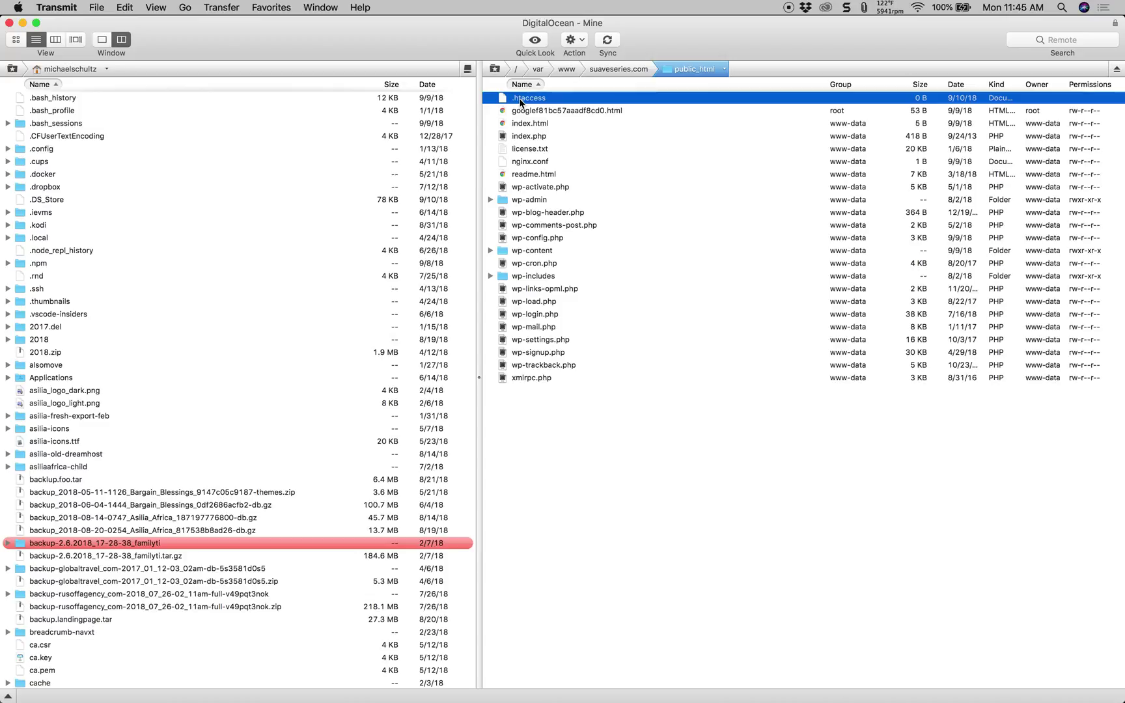
pyautogui.click(150, 5)
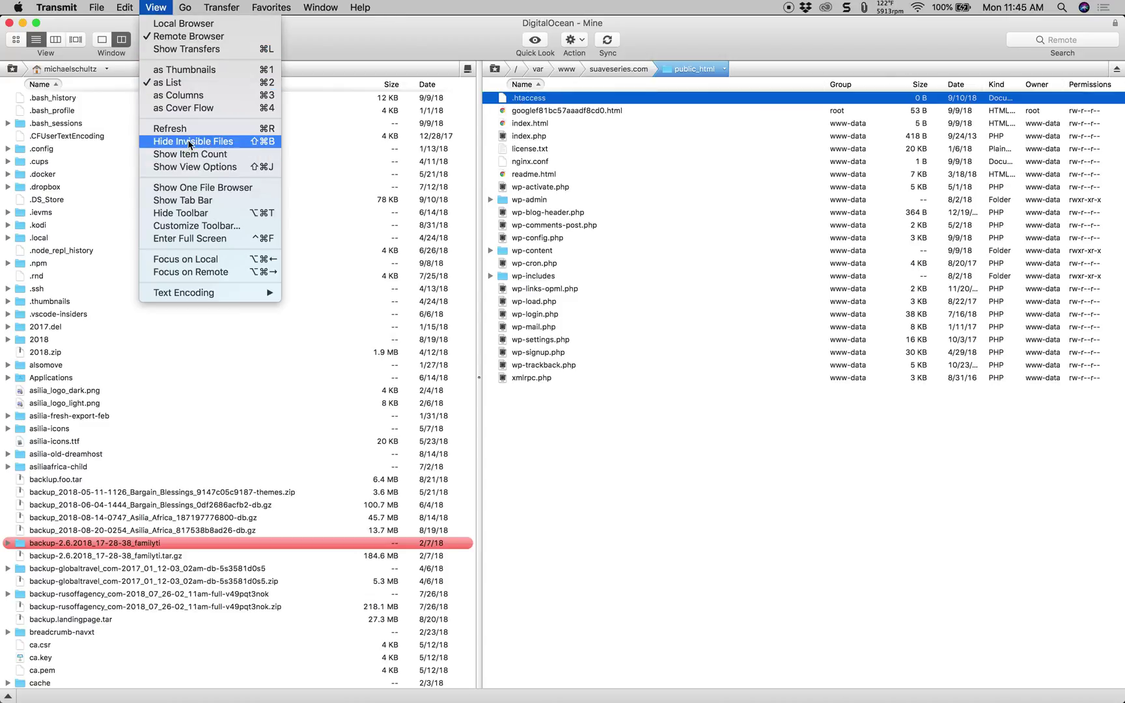
pyautogui.click(238, 144)
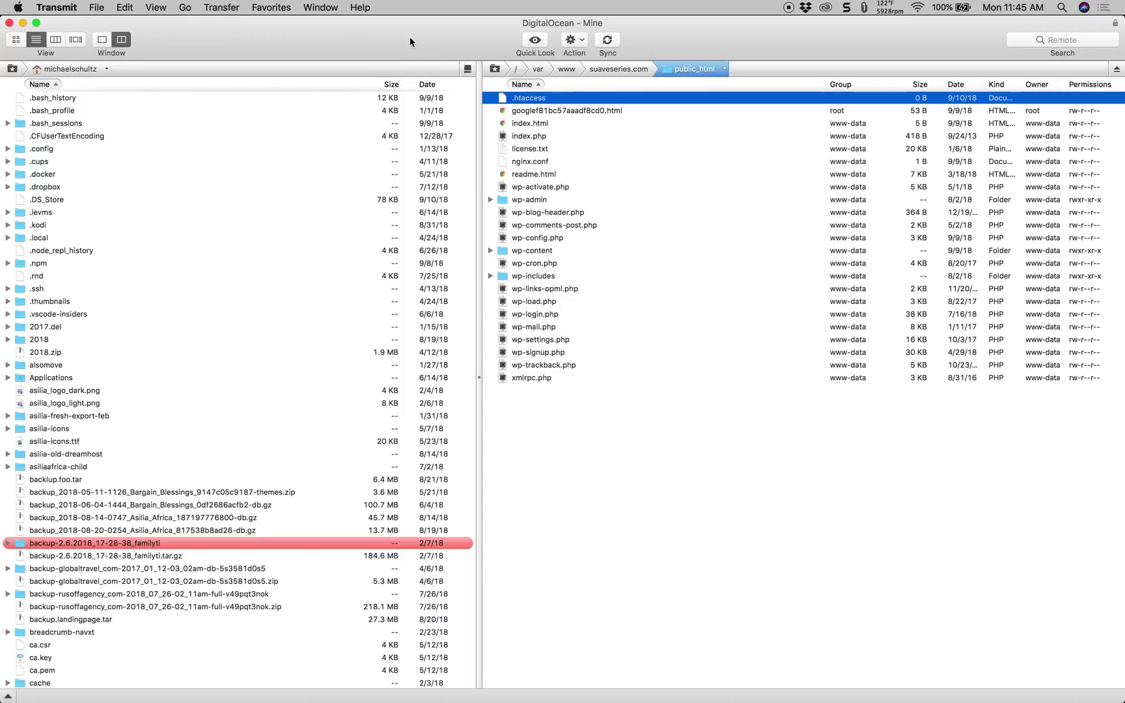
# Launch Finder from Spotlight and move its window off the redirect rule
pyautogui.press('super+Tab')
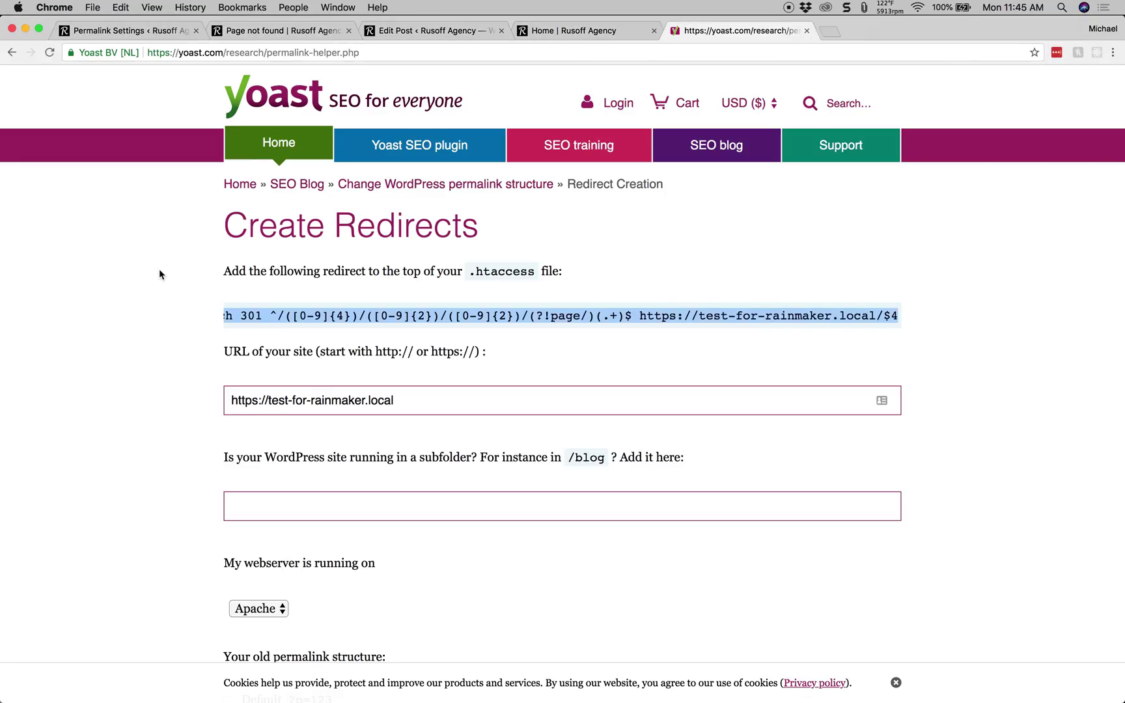
pyautogui.press('super+space')
pyautogui.write('find')
pyautogui.press('Return')
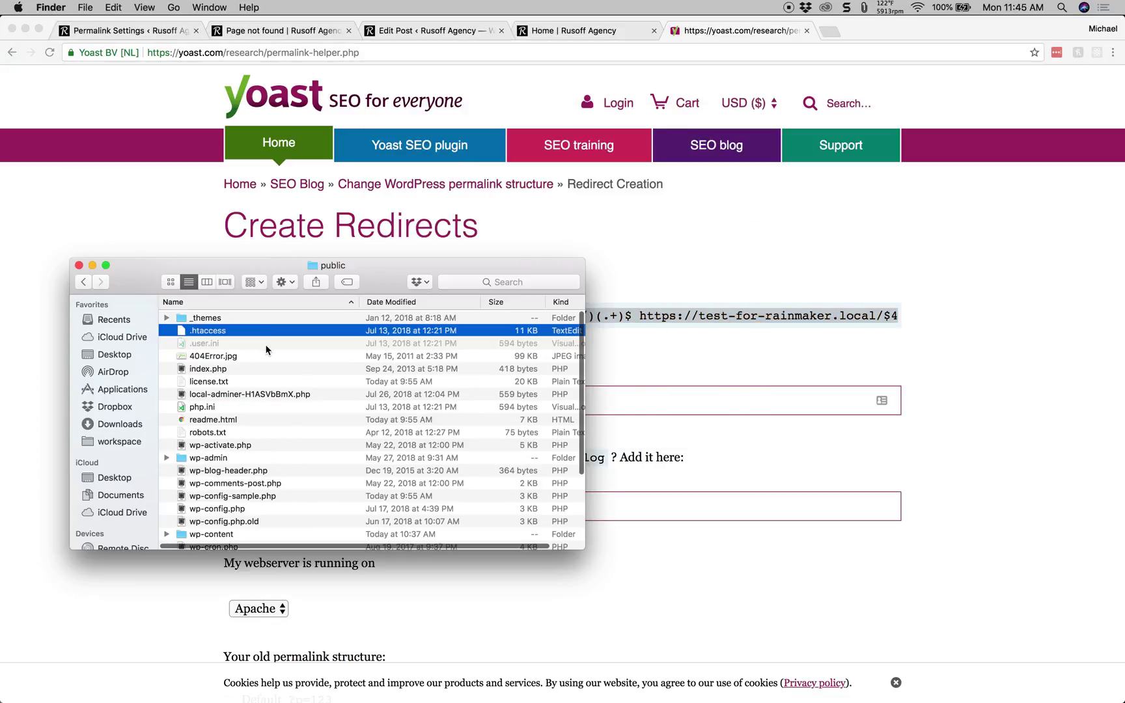
pyautogui.moveTo(149, 267); pyautogui.dragTo(551, 281)
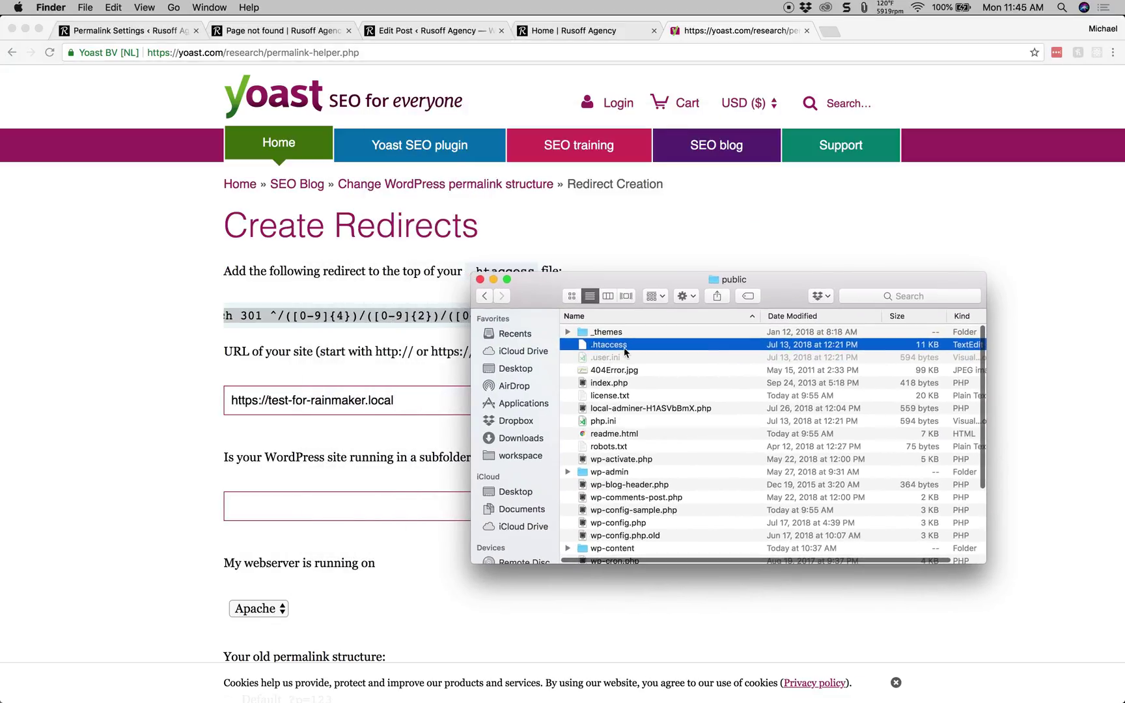
# Locate .htaccess in the local site's public folder and open it with Visual Studio Code - Insiders
pyautogui.scroll(-5, 615, 391)
pyautogui.scroll(5, 645, 417)
pyautogui.scroll(-5, 629, 417)
pyautogui.click(629, 456)
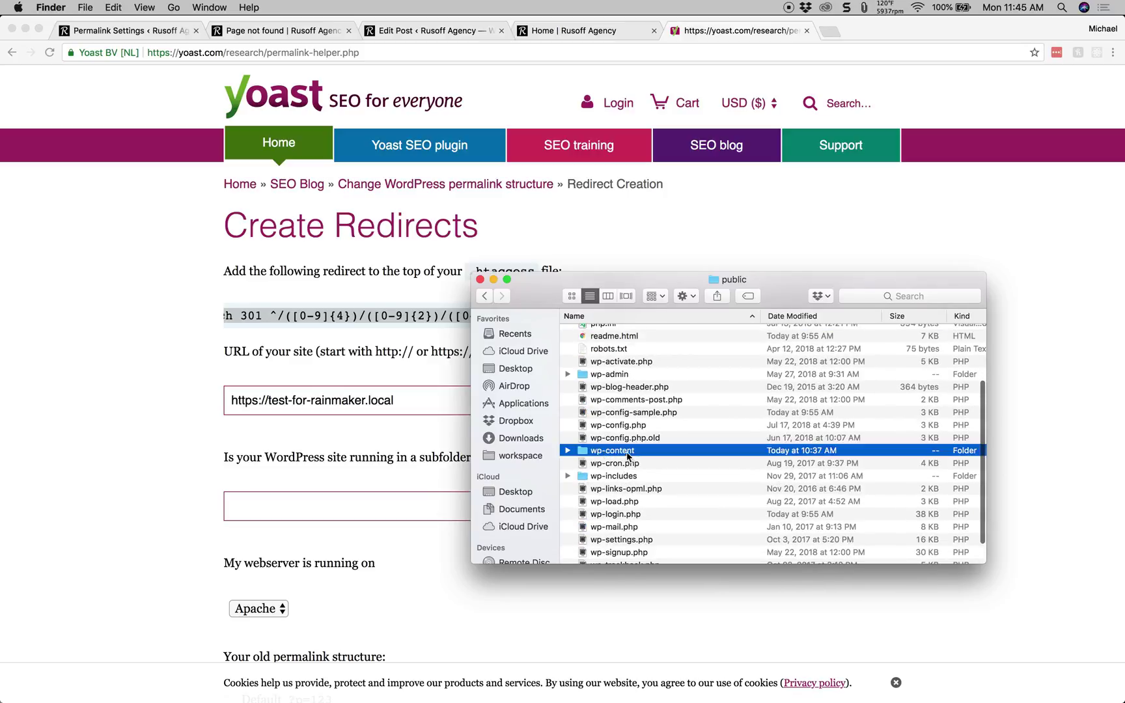
pyautogui.scroll(-2, 630, 466)
pyautogui.scroll(4, 638, 512)
pyautogui.scroll(1, 638, 514)
pyautogui.click(678, 470)
pyautogui.scroll(3, 678, 472)
pyautogui.click(613, 347)
pyautogui.rightClick(595, 350)
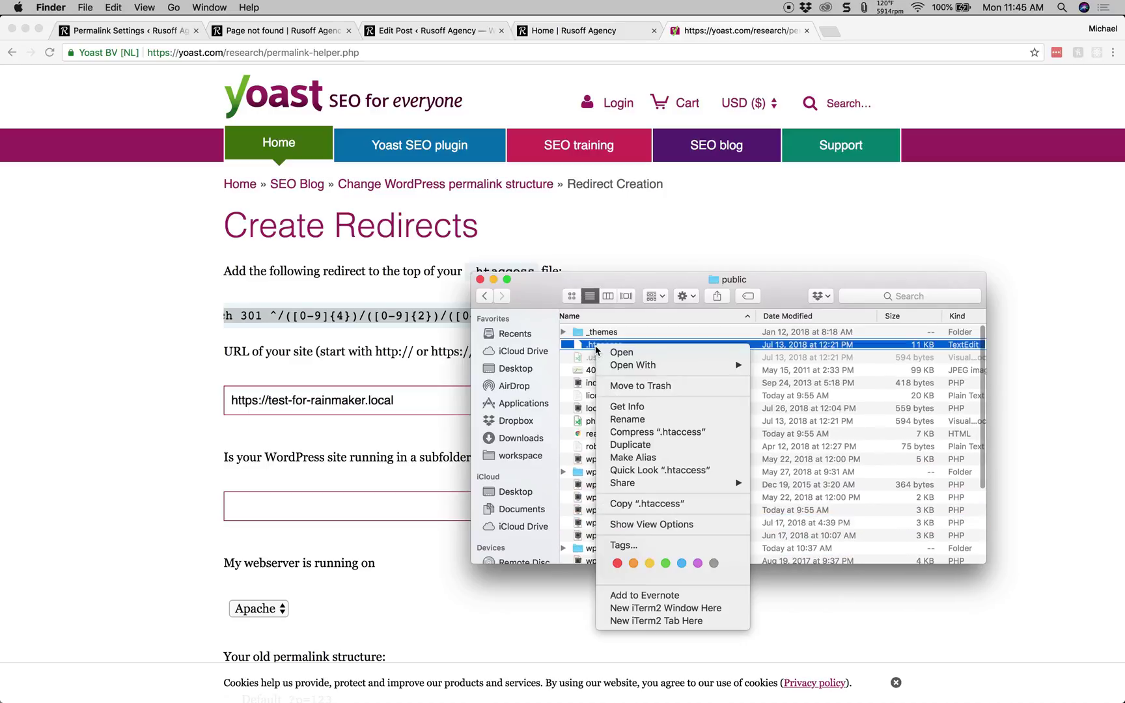
pyautogui.moveTo(658, 366)
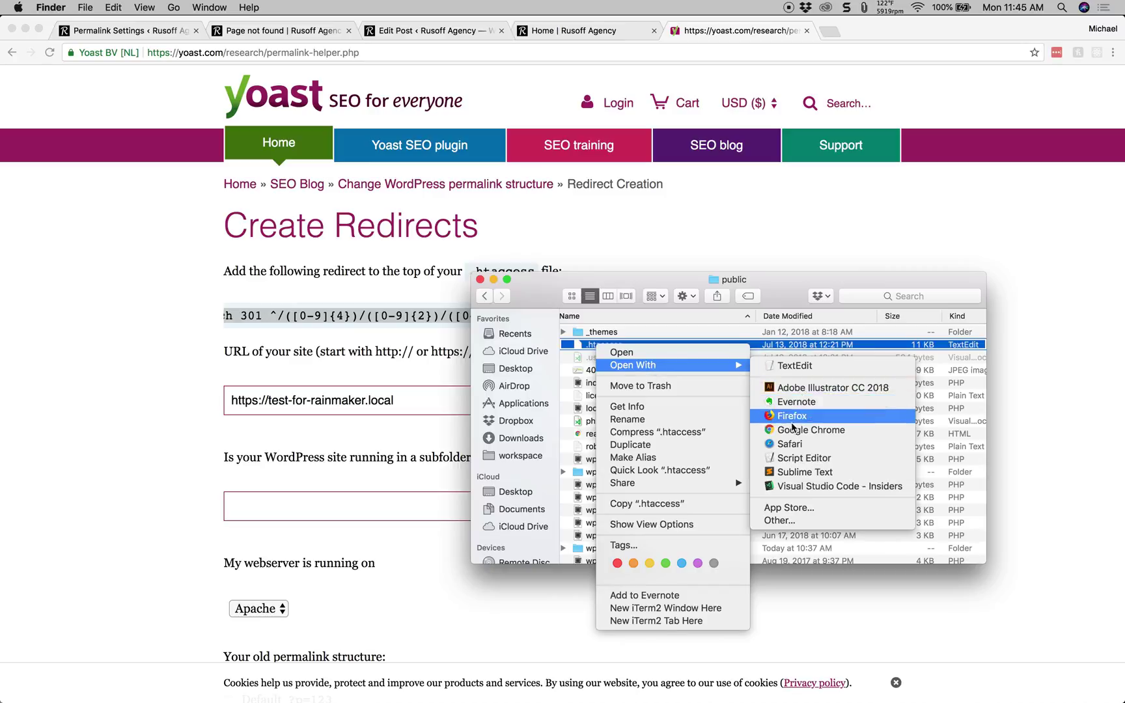
pyautogui.click(807, 487)
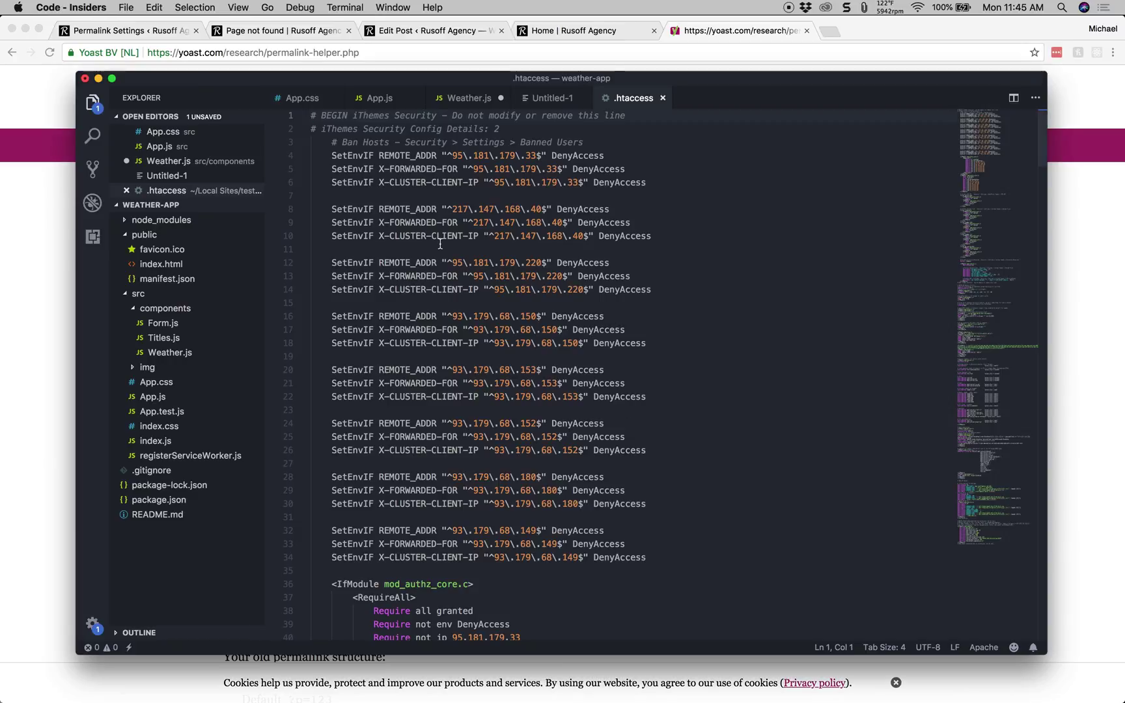
# Add the comment '# This is for post redirects after permalink change' at the top of .htaccess
pyautogui.press('Return')
pyautogui.press('Return')
pyautogui.click(312, 116)
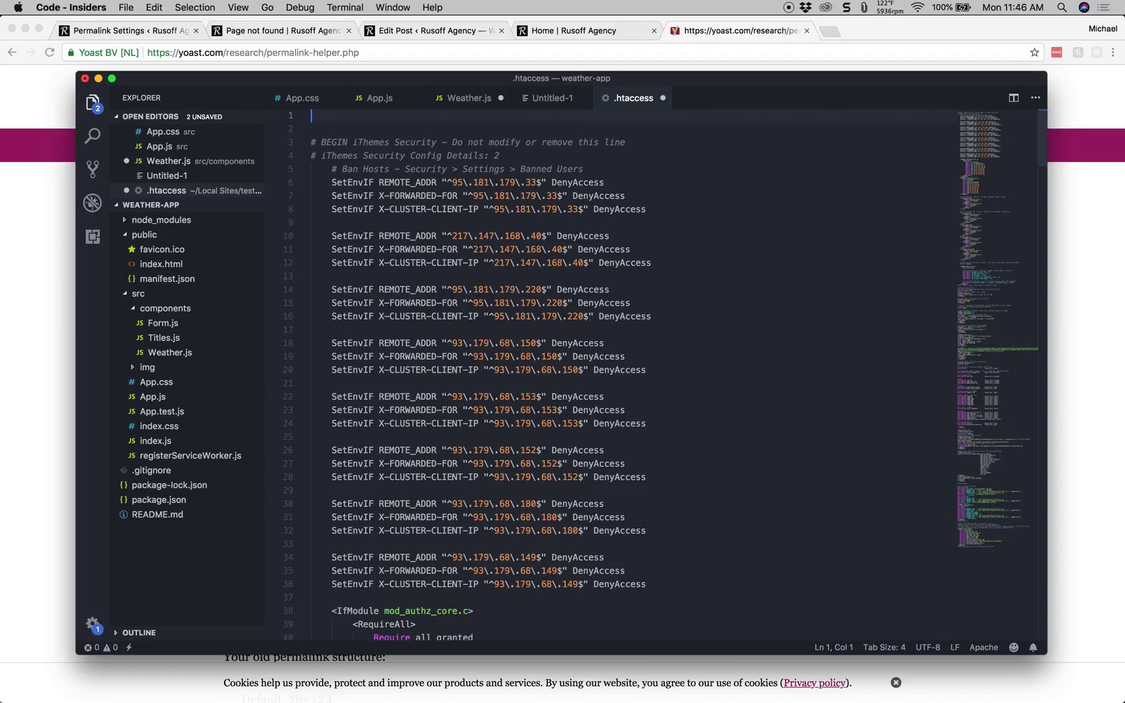
pyautogui.write('# This is for post redirect')
pyautogui.press('BackSpace')
pyautogui.write('s after ')
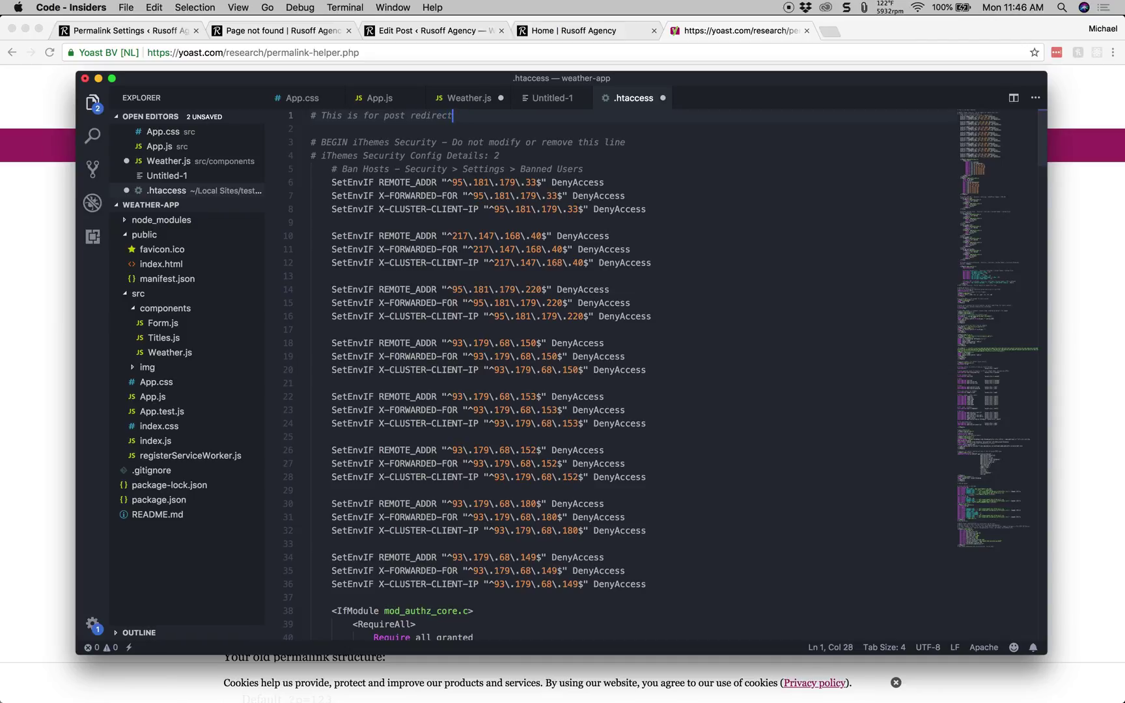
pyautogui.write('permalink change')
pyautogui.press('Return')
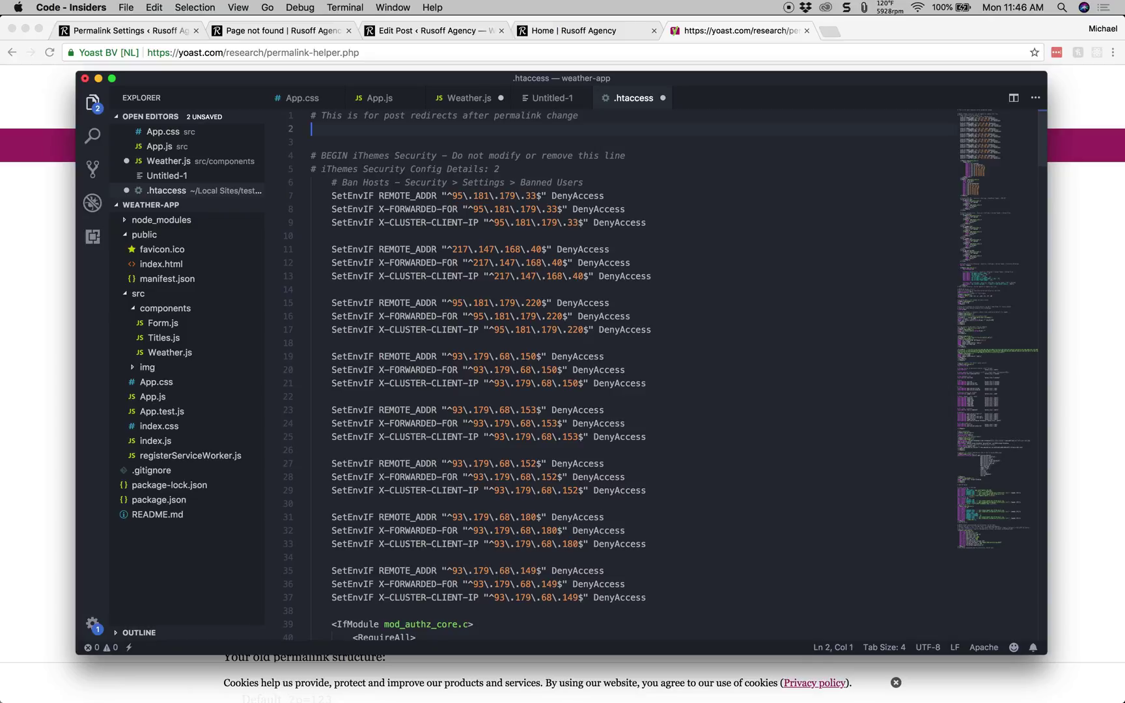
# Paste the Yoast RedirectMatch 301 rule on line 2 and save .htaccess
pyautogui.click(41, 199)
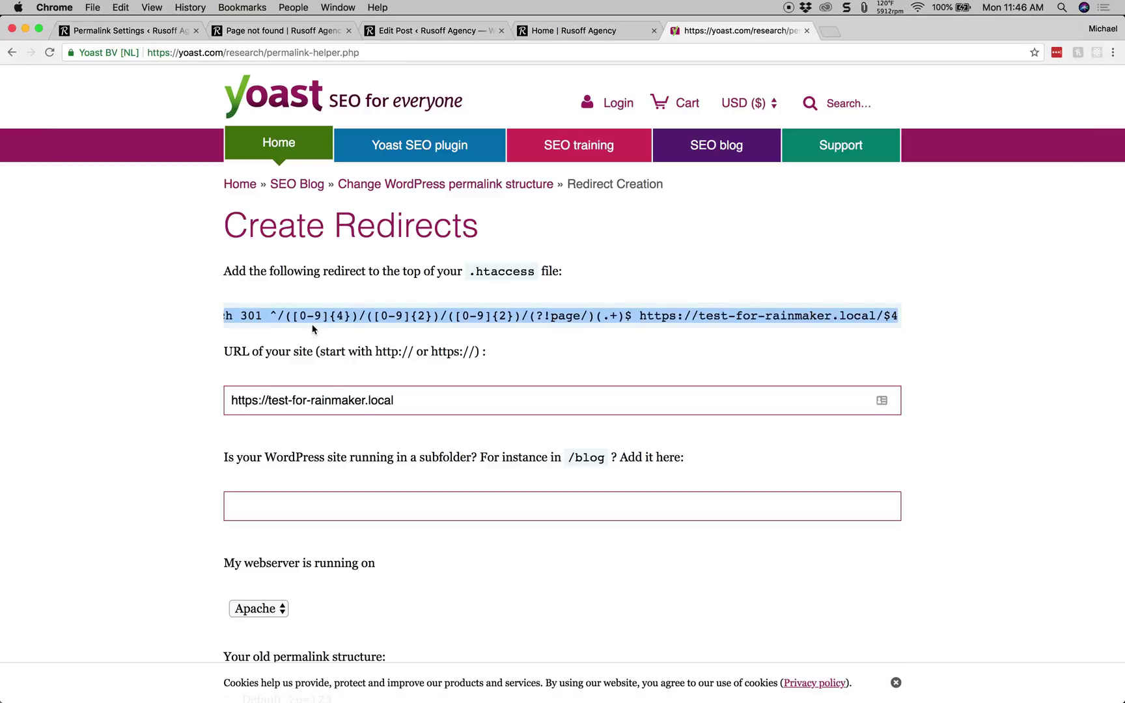
pyautogui.press('super+c')
pyautogui.press('super+Tab')
pyautogui.press('super+v')
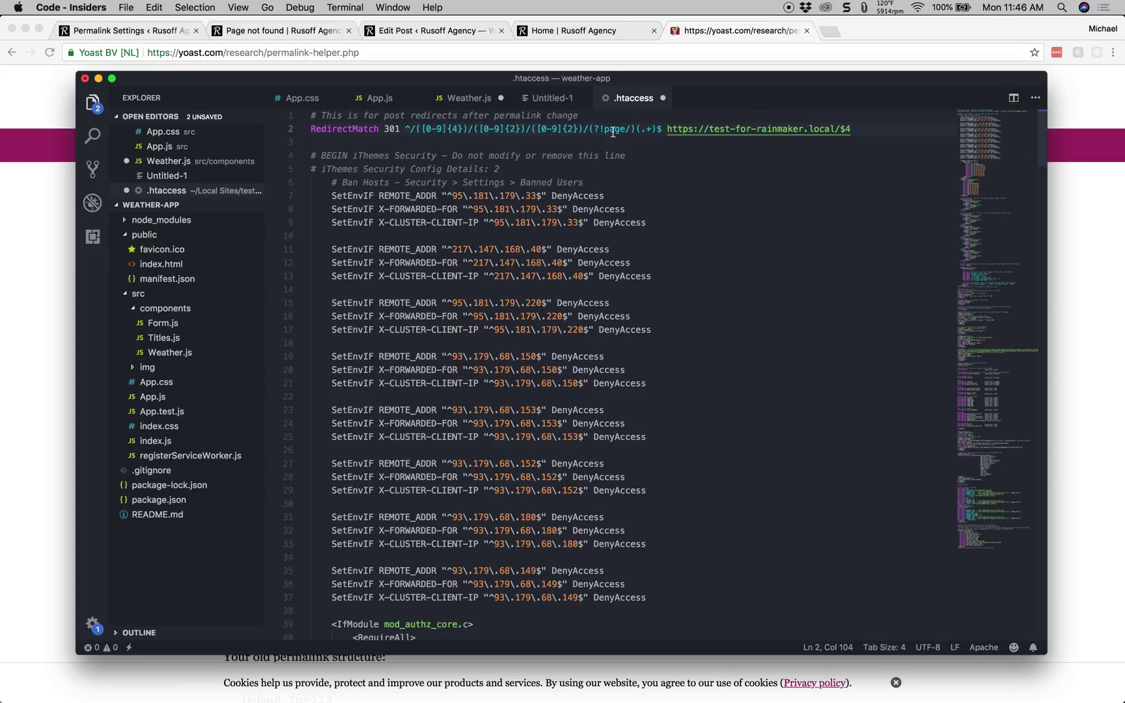
pyautogui.click(540, 130)
pyautogui.press('super+s')
pyautogui.click(48, 236)
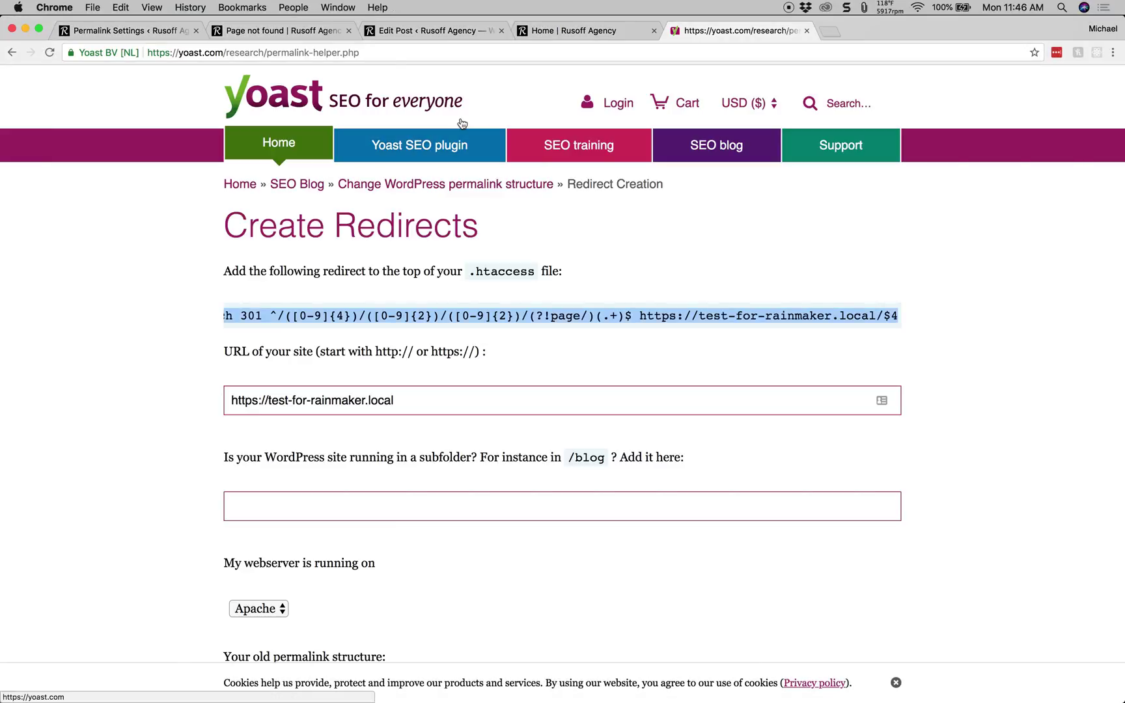
# Reload the old 2018/09/10/ post URL and confirm it redirects to /testing-for-redierct-reason/
pyautogui.click(319, 32)
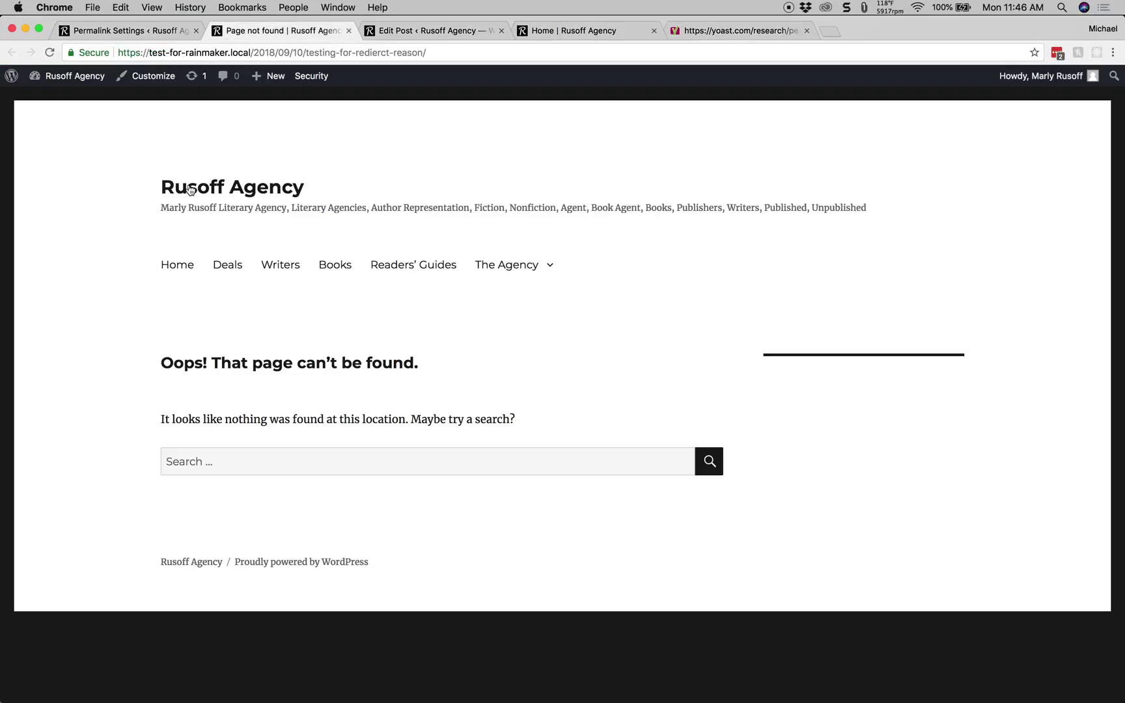
pyautogui.moveTo(254, 52); pyautogui.dragTo(306, 58)
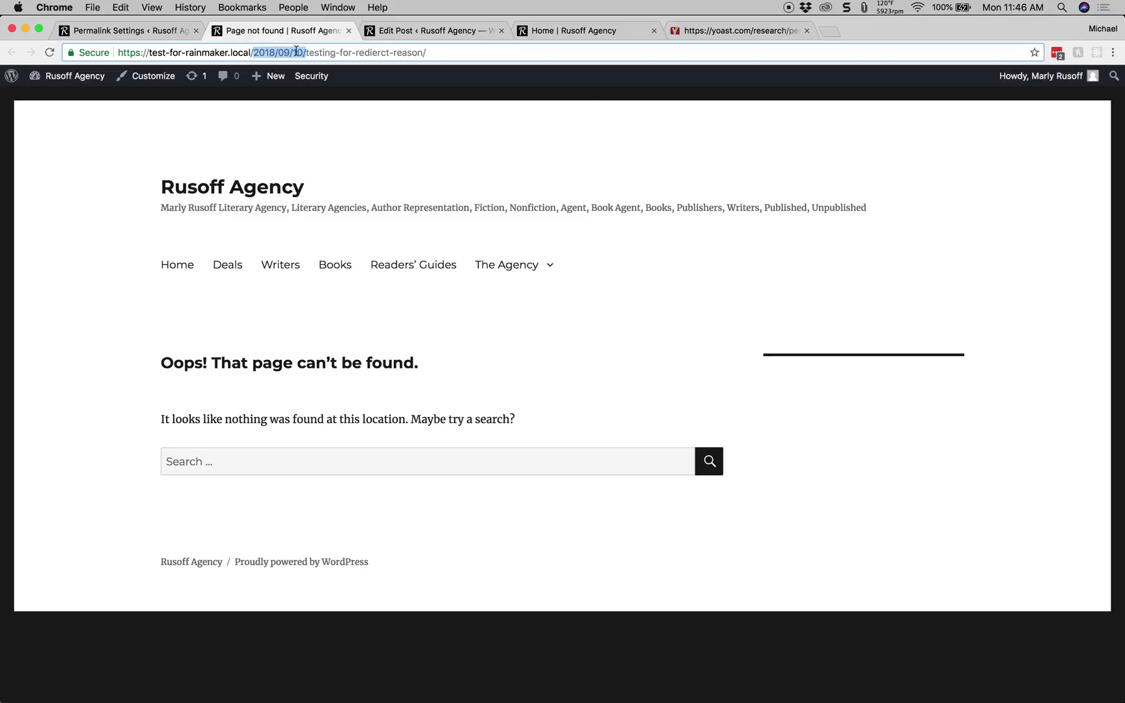
pyautogui.click(334, 53)
pyautogui.click(456, 55)
pyautogui.press('Return')
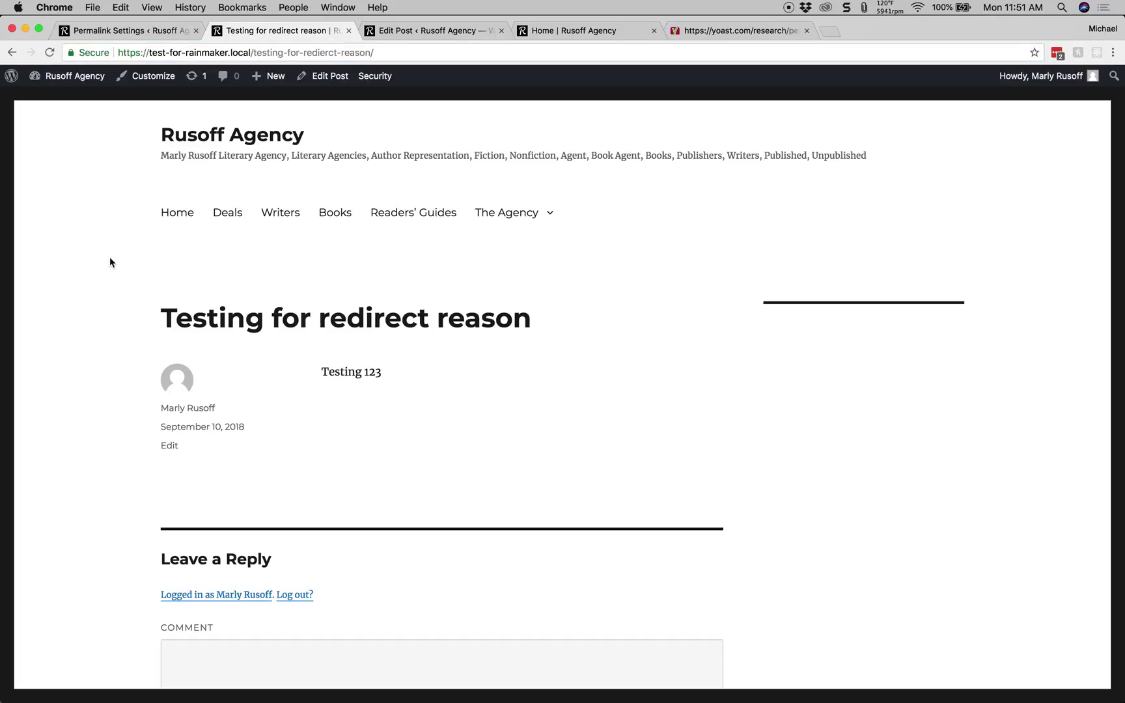
pyautogui.scroll(2, 109, 256)
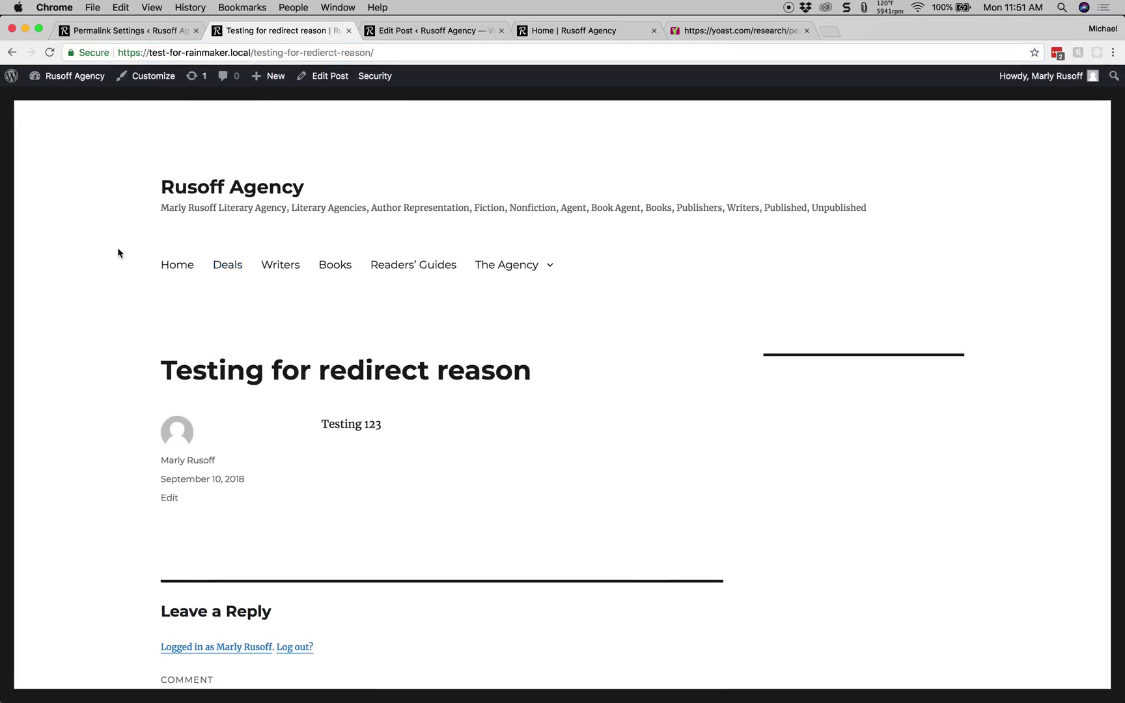